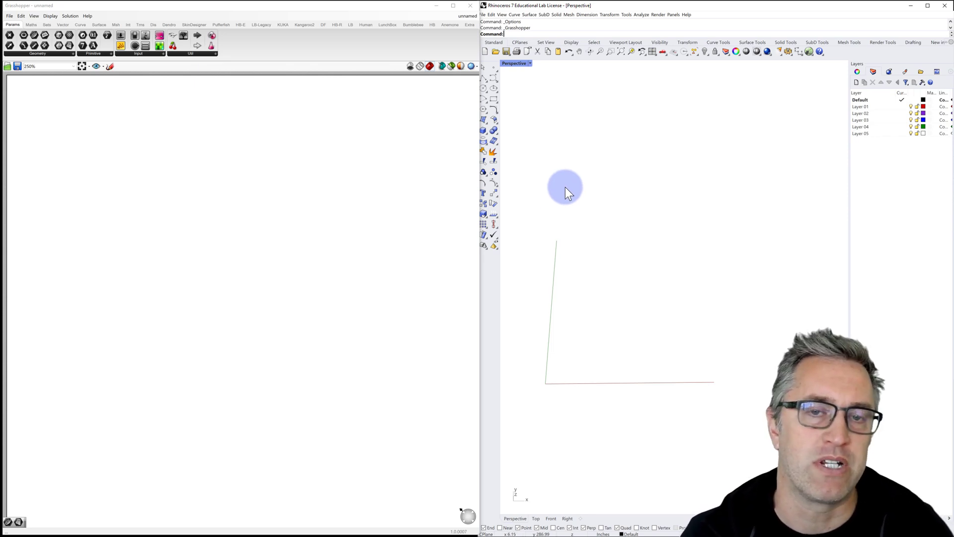
Place four points roughly forming a quadrilateral in the Perspective view.
{"action": "left_click", "coordinate": [494, 68]}
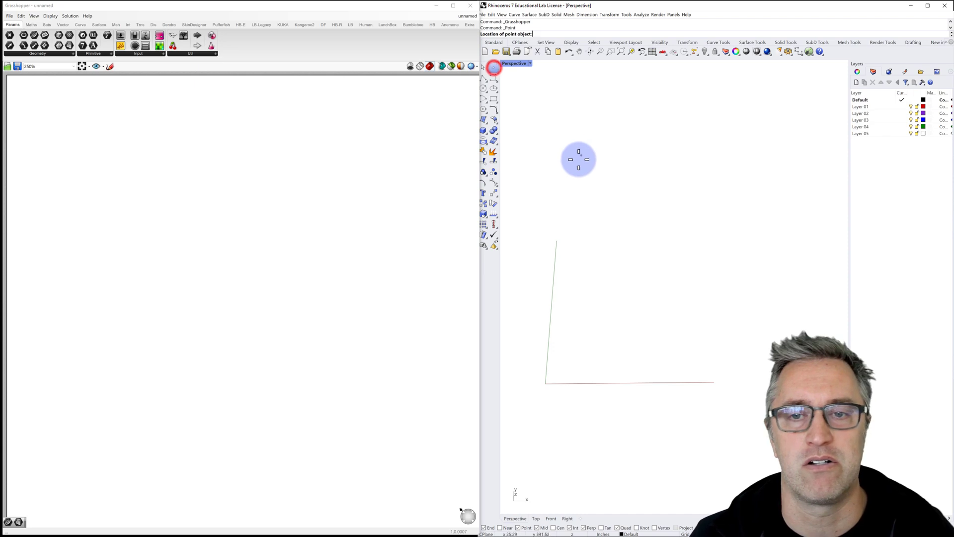
{"action": "left_click", "coordinate": [583, 213]}
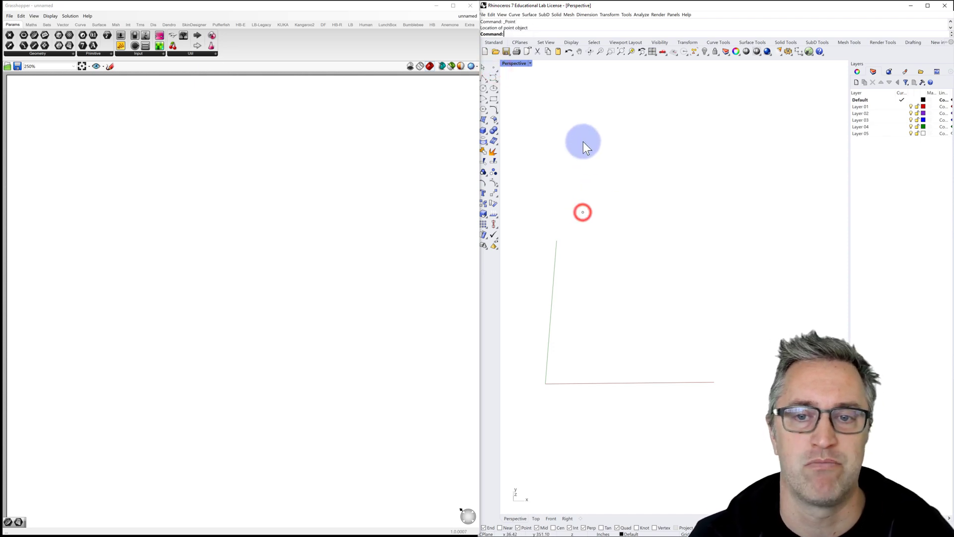
{"action": "right_click", "coordinate": [586, 112]}
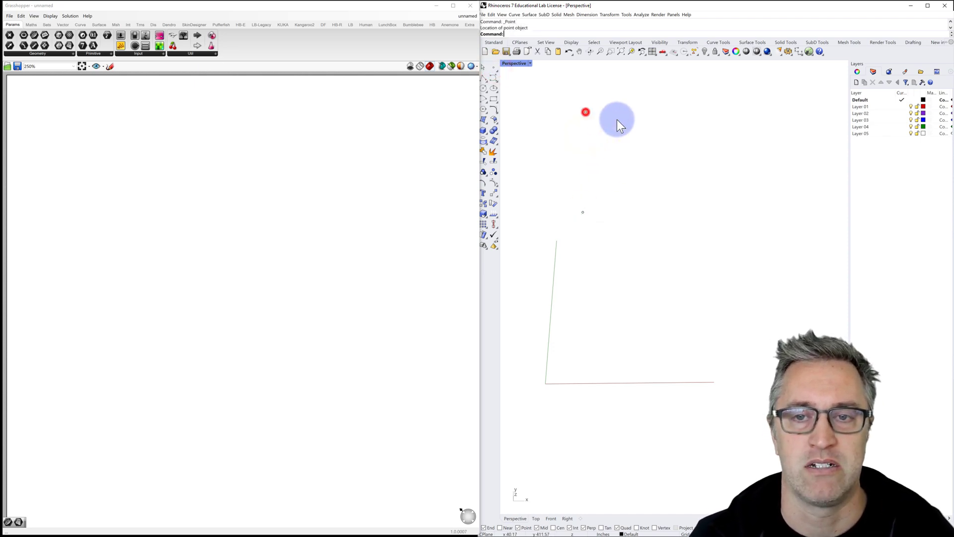
{"action": "left_click", "coordinate": [695, 112]}
{"action": "right_click", "coordinate": [699, 204]}
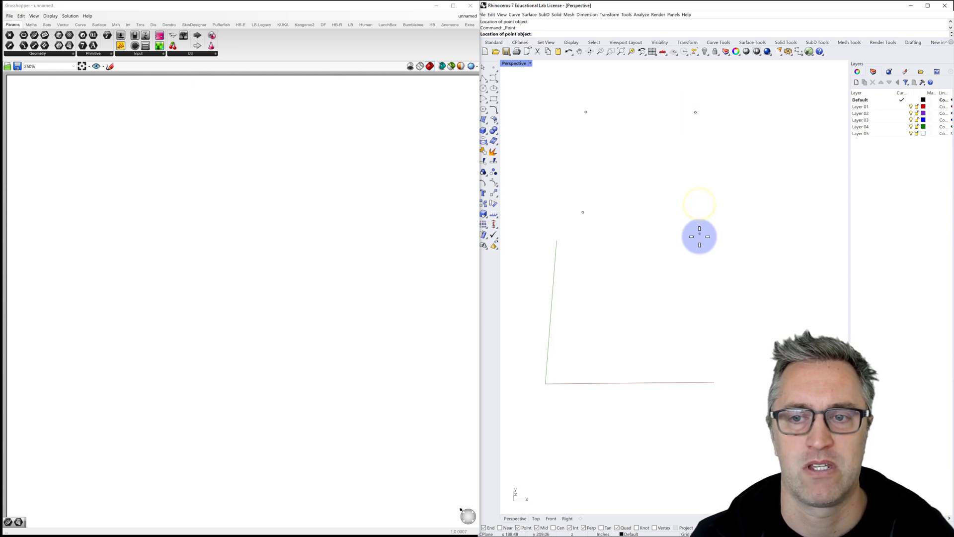
{"action": "left_click", "coordinate": [700, 236]}
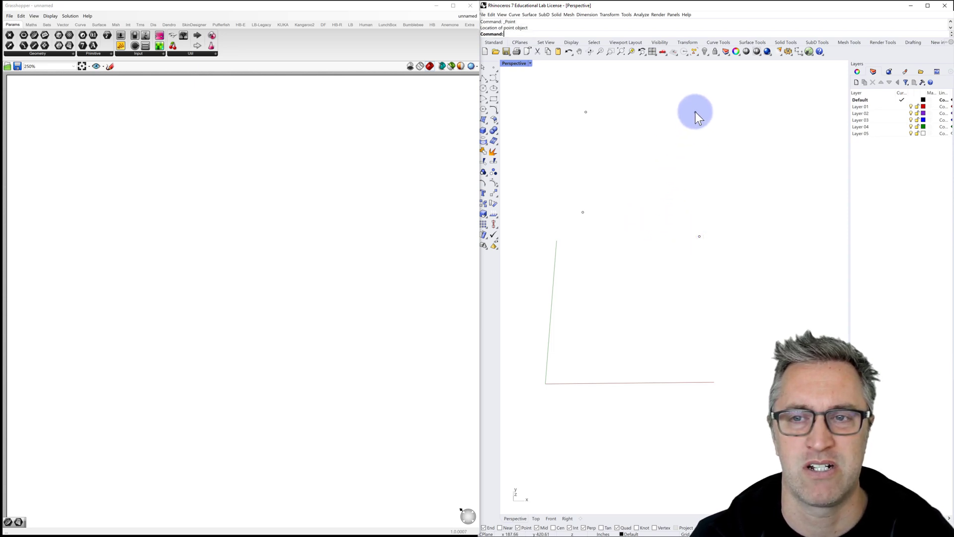
Pull the top-right point further outward and orbit the Perspective view slightly.
{"action": "left_click_drag", "start_coordinate": [695, 112], "coordinate": [706, 107]}
{"action": "left_click", "coordinate": [645, 123]}
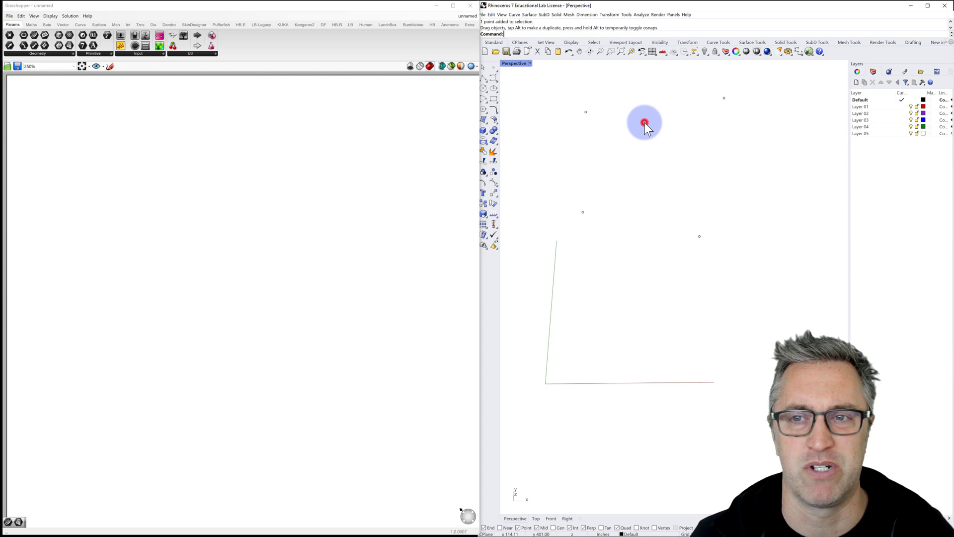
{"action": "right_click_drag", "start_coordinate": [654, 160], "coordinate": [658, 194]}
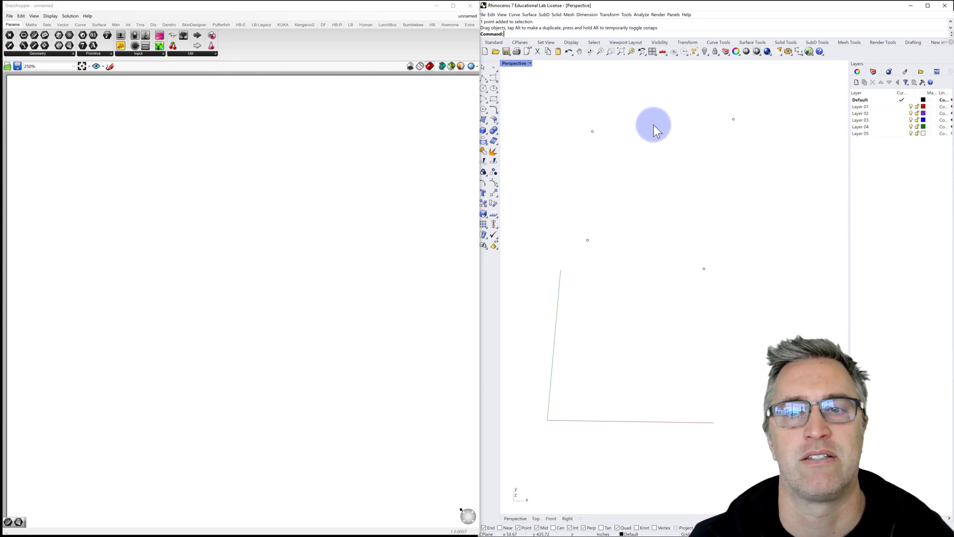
{"action": "right_click", "coordinate": [657, 181]}
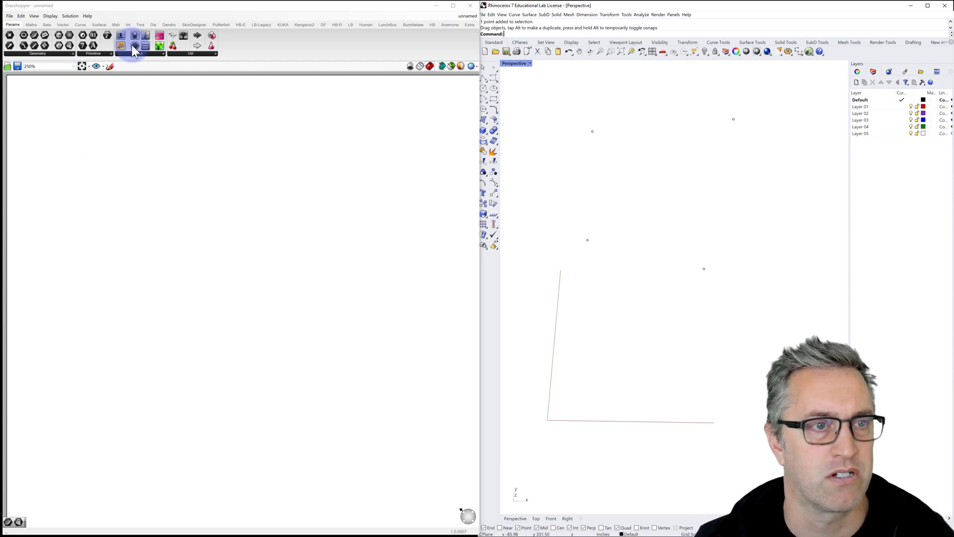
Place a Point parameter on the Grasshopper canvas from a 'point' search.
{"action": "left_click", "coordinate": [172, 33]}
{"action": "left_click", "coordinate": [37, 92]}
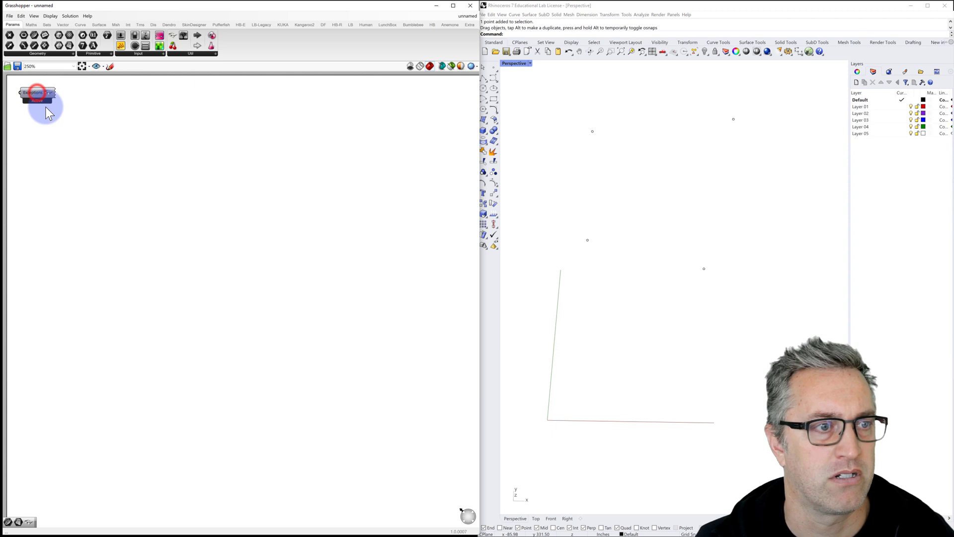
{"action": "double_click", "coordinate": [43, 219]}
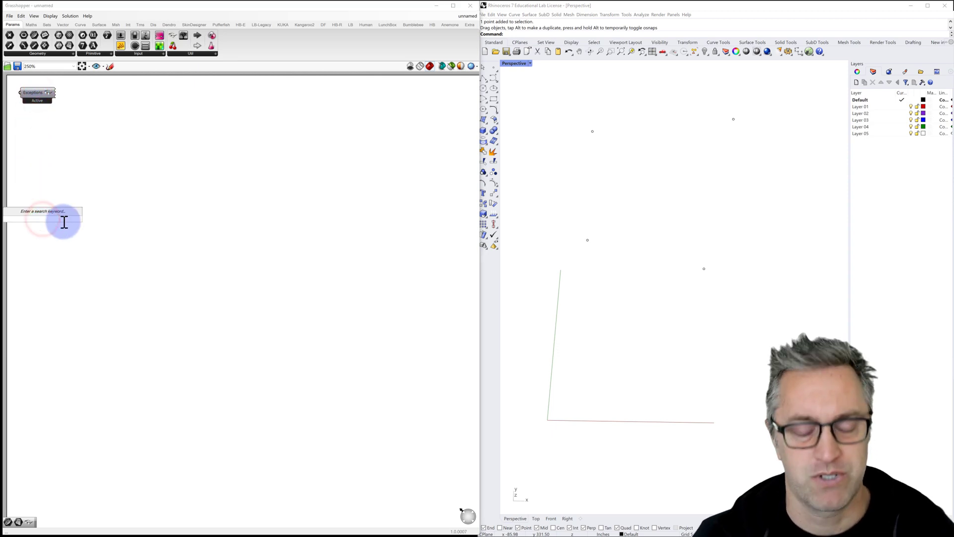
{"action": "type", "text": "point"}
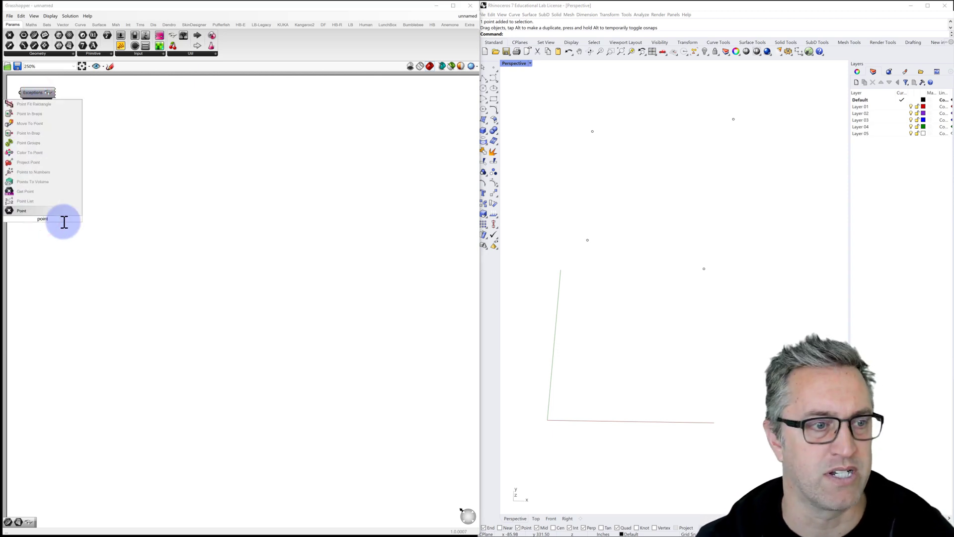
{"action": "left_click", "coordinate": [34, 211]}
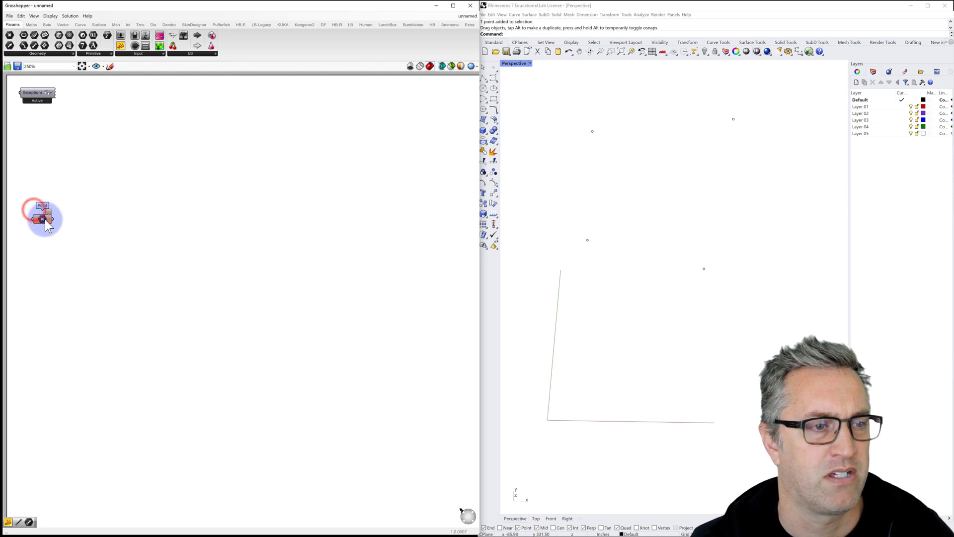
{"action": "left_click_drag", "start_coordinate": [45, 219], "coordinate": [60, 211]}
Use Set Multiple Points to reference the four Rhino points into the parameter.
{"action": "right_click", "coordinate": [61, 212]}
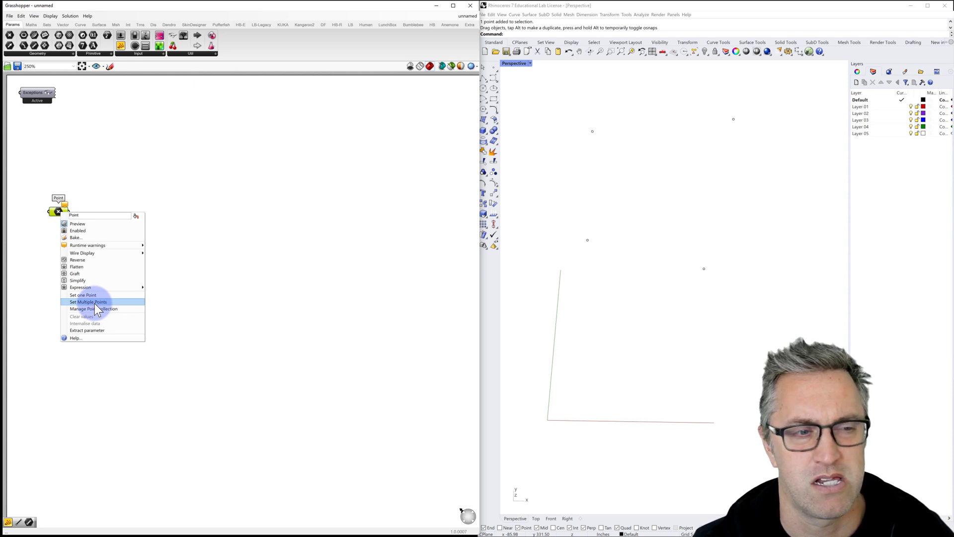
{"action": "left_click", "coordinate": [95, 302]}
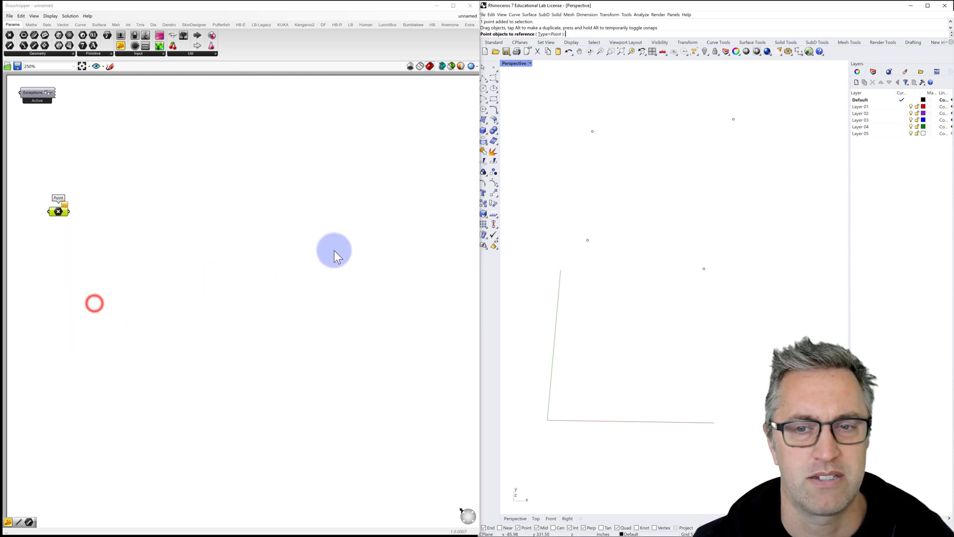
{"action": "left_click", "coordinate": [593, 132]}
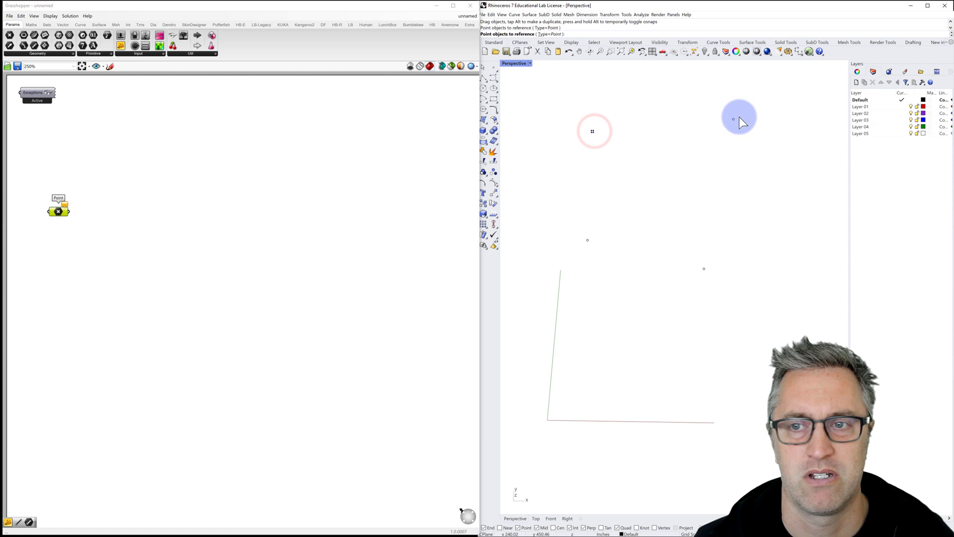
{"action": "left_click", "coordinate": [734, 120]}
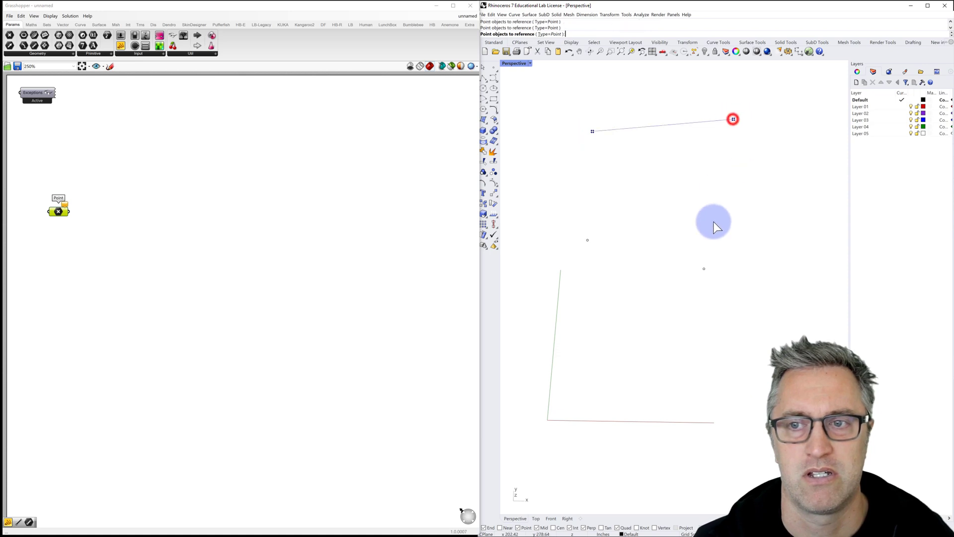
{"action": "left_click", "coordinate": [703, 268]}
{"action": "left_click", "coordinate": [588, 240]}
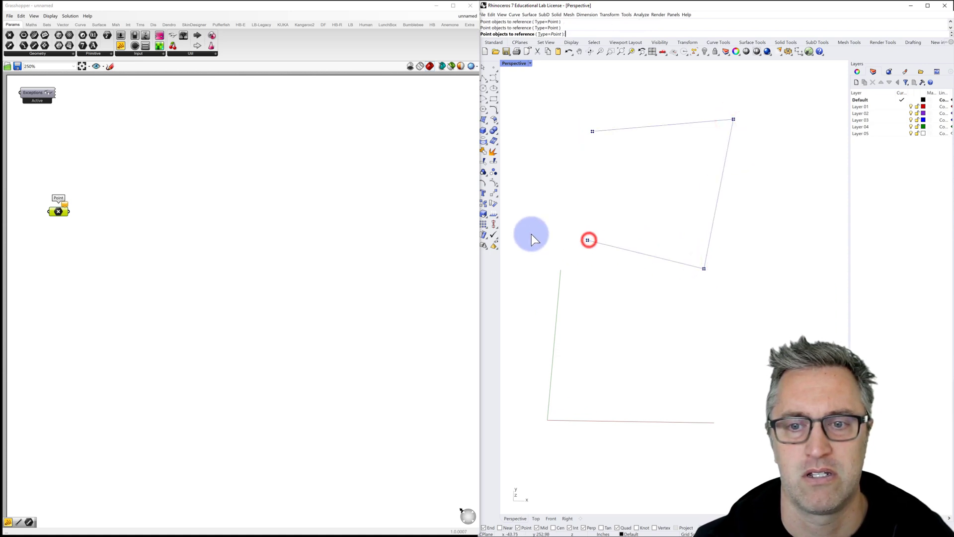
{"action": "right_click", "coordinate": [531, 234]}
Wire a resized Panel to the Point parameter, listing four Referenced Points indexed 0 to 3.
{"action": "double_click", "coordinate": [120, 261]}
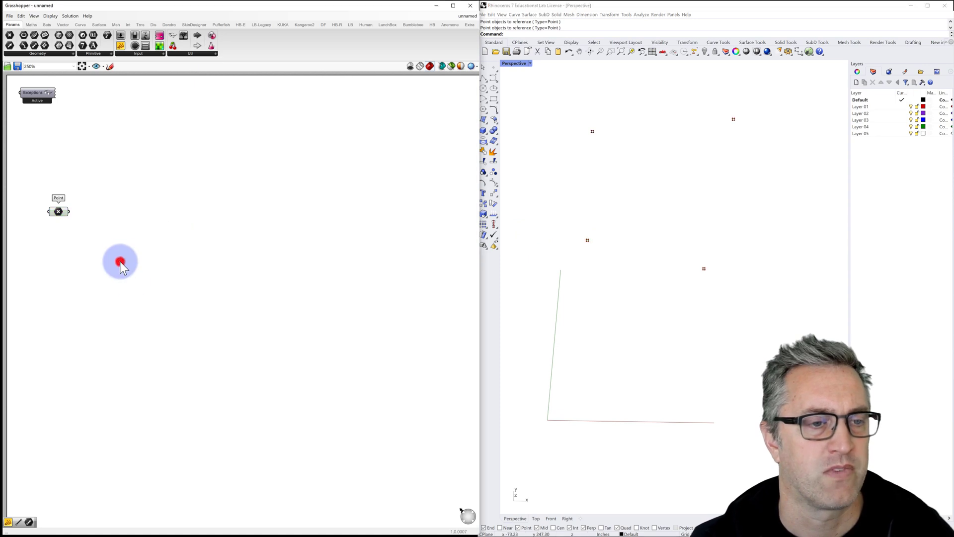
{"action": "type", "text": "panel"}
{"action": "key", "text": "Return"}
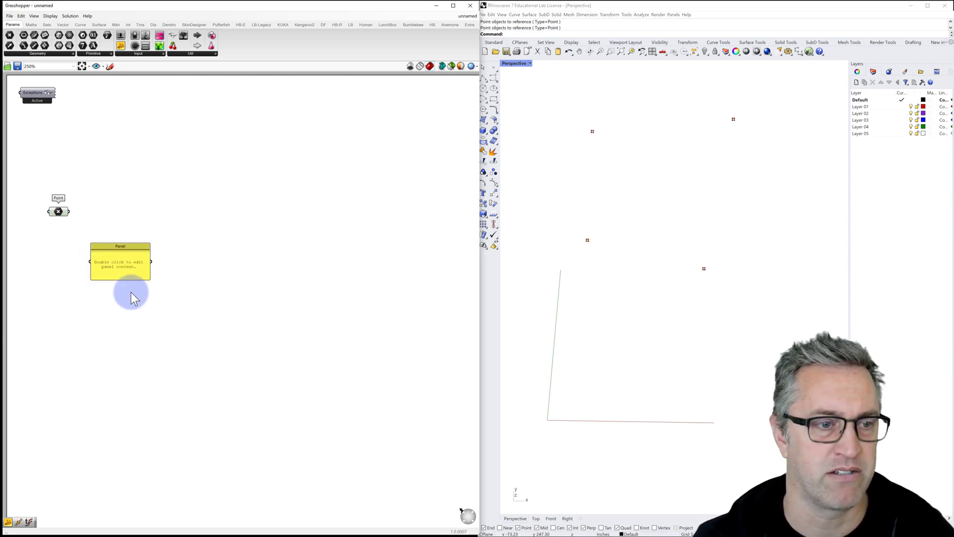
{"action": "left_click_drag", "start_coordinate": [83, 246], "coordinate": [116, 345]}
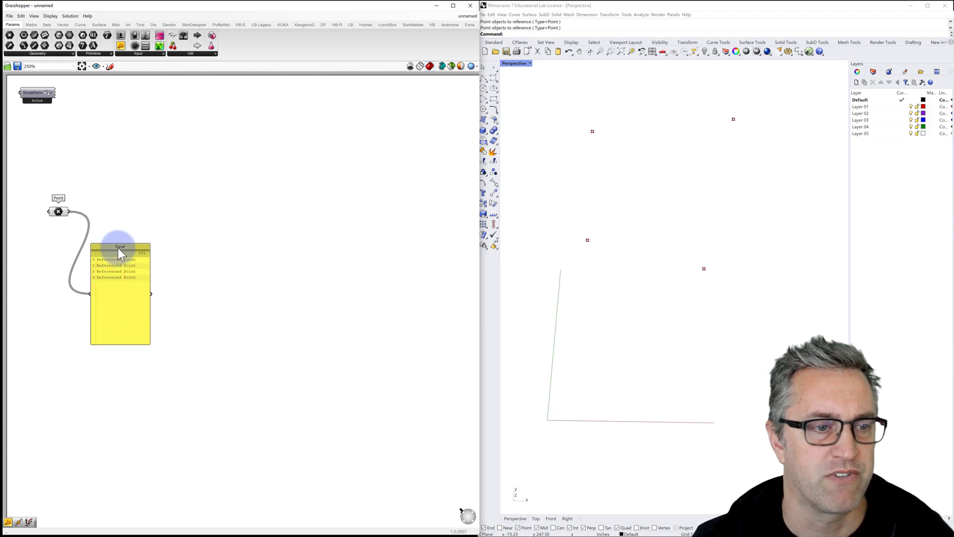
{"action": "left_click_drag", "start_coordinate": [118, 246], "coordinate": [105, 341]}
{"action": "left_click", "coordinate": [127, 281]}
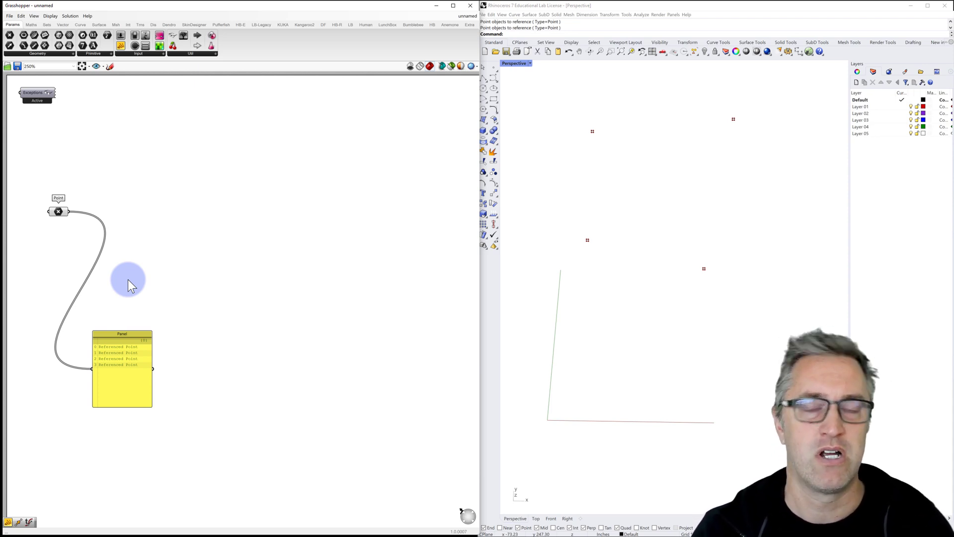
Add a PolyLine with Closed set to True, fed by the Point parameter as Vertices.
{"action": "double_click", "coordinate": [148, 213]}
{"action": "type", "text": "p"}
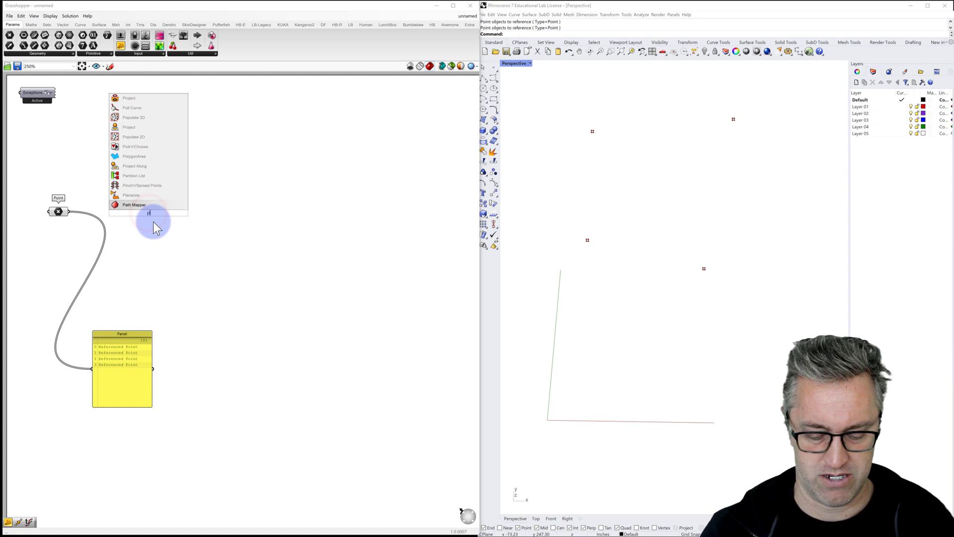
{"action": "type", "text": "oly"}
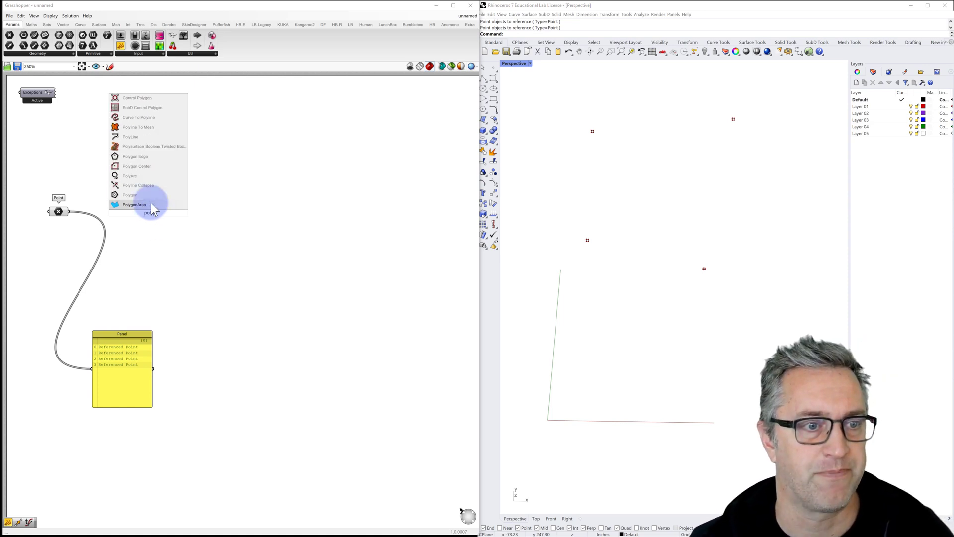
{"action": "left_click", "coordinate": [126, 138]}
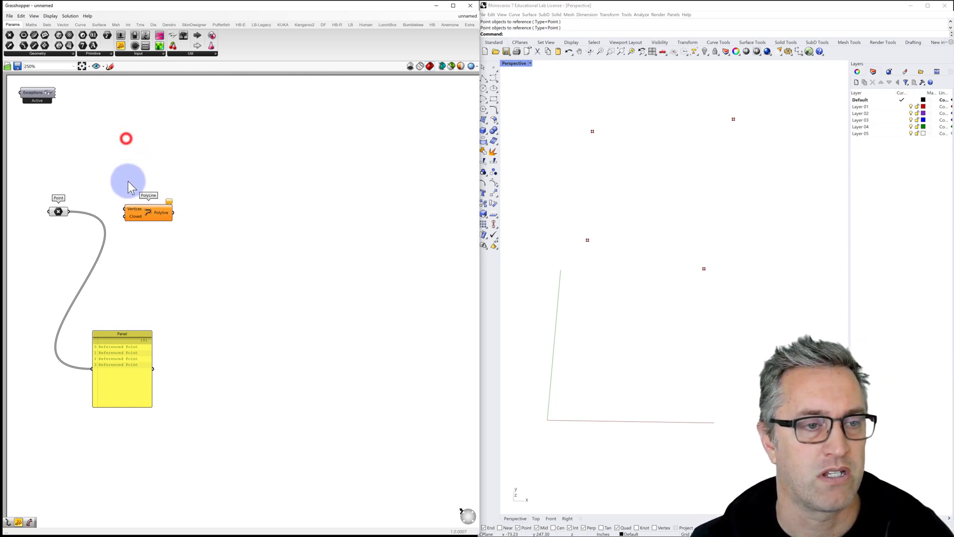
{"action": "left_click_drag", "start_coordinate": [133, 211], "coordinate": [179, 189]}
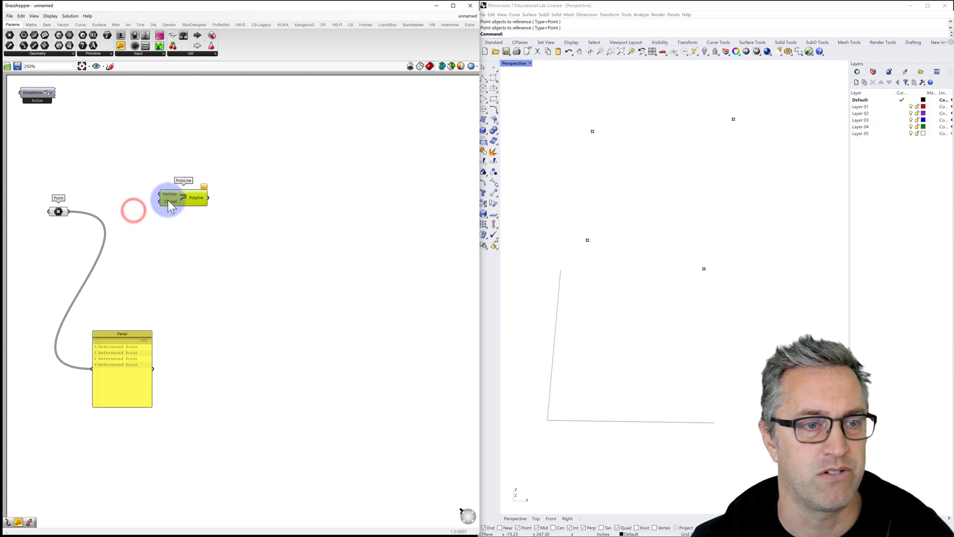
{"action": "right_click", "coordinate": [168, 201]}
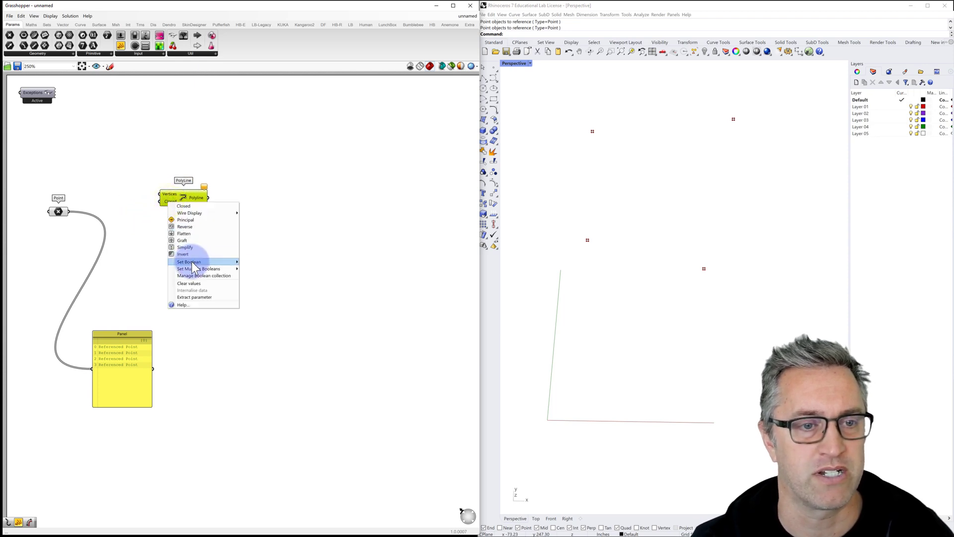
{"action": "left_click", "coordinate": [254, 269]}
{"action": "left_click", "coordinate": [211, 247]}
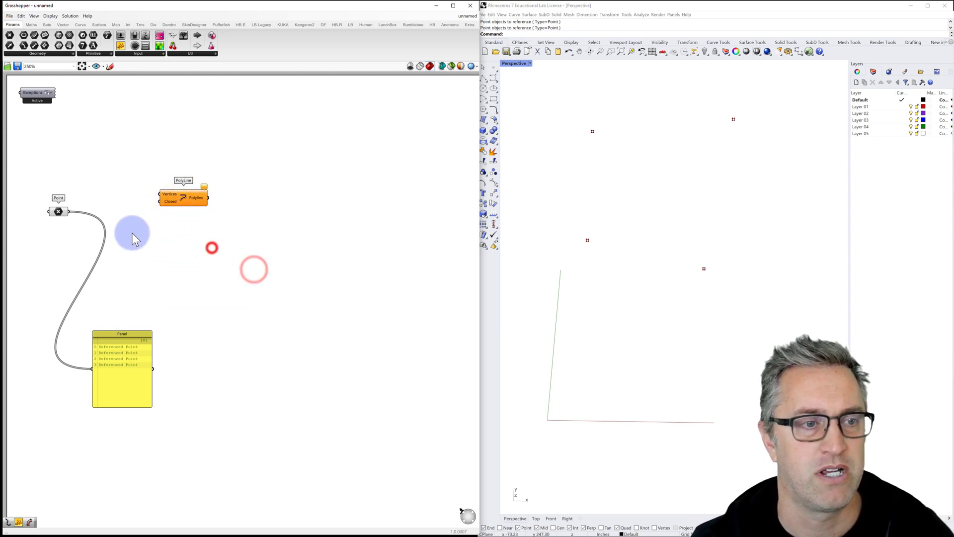
{"action": "left_click_drag", "start_coordinate": [70, 212], "coordinate": [162, 210]}
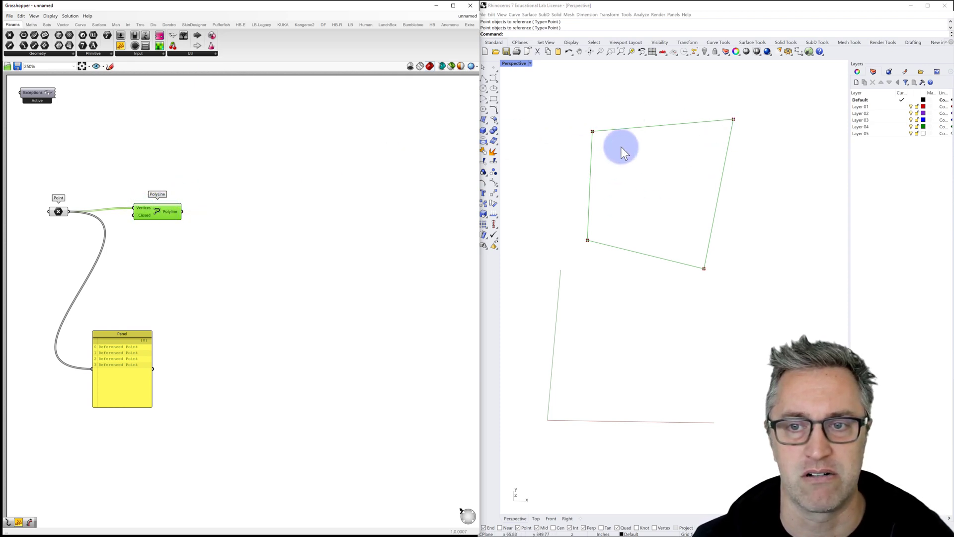
{"action": "left_click", "coordinate": [272, 215]}
{"action": "left_click_drag", "start_coordinate": [175, 213], "coordinate": [164, 219]}
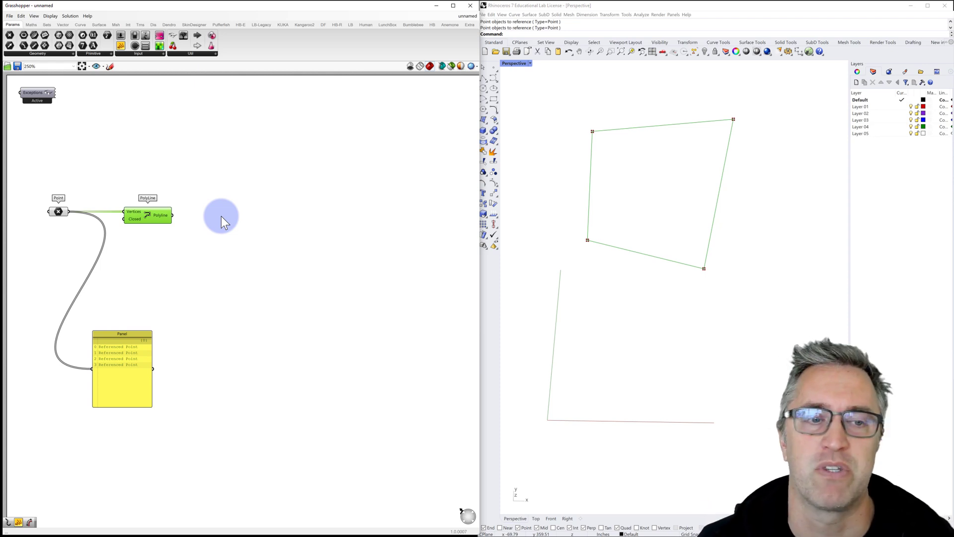
Add an Explode component fed by the polyline; the Panel lists four Line-like curves.
{"action": "double_click", "coordinate": [222, 225]}
{"action": "type", "text": "explode"}
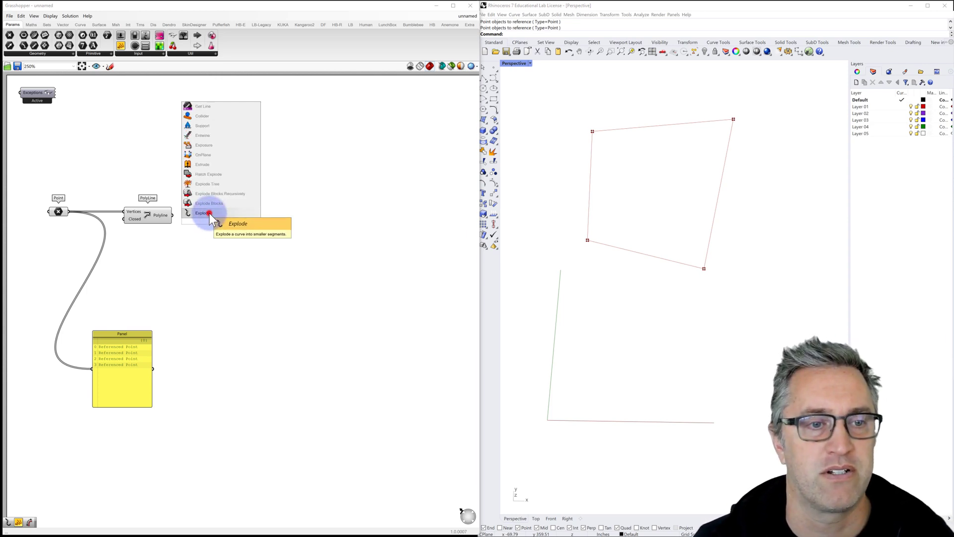
{"action": "left_click", "coordinate": [210, 213]}
{"action": "left_click_drag", "start_coordinate": [174, 216], "coordinate": [92, 366]}
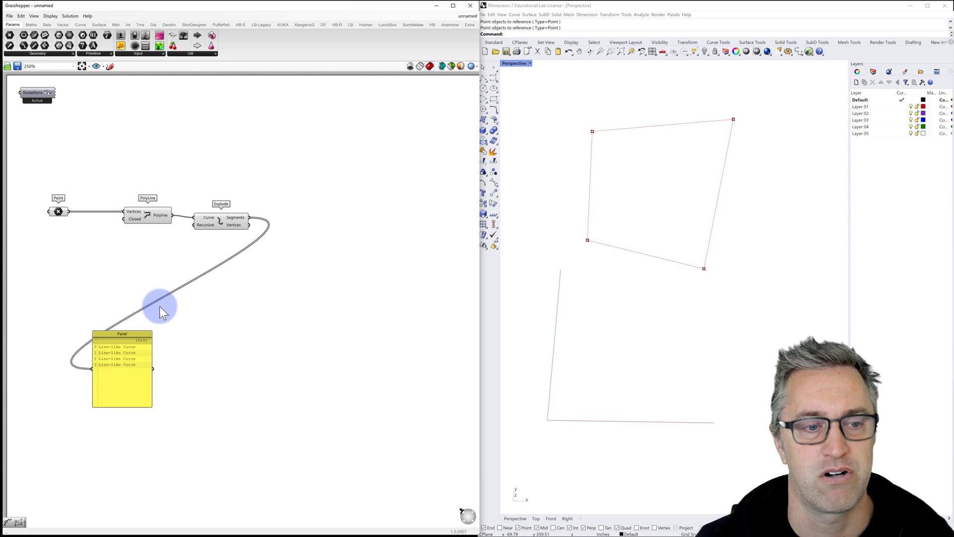
Move the Panel further right and Explode closer to the Polyline component.
{"action": "left_click_drag", "start_coordinate": [136, 334], "coordinate": [246, 345]}
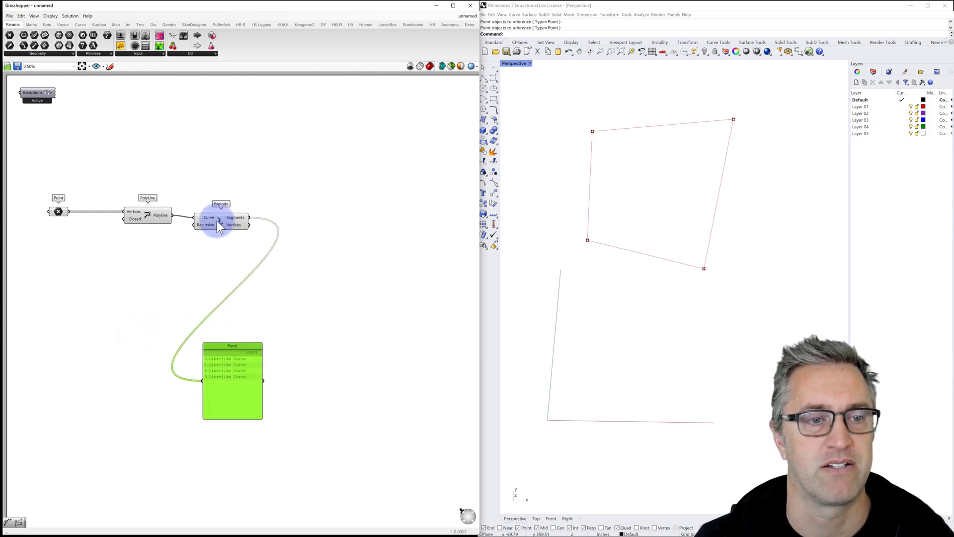
{"action": "left_click_drag", "start_coordinate": [217, 221], "coordinate": [131, 215]}
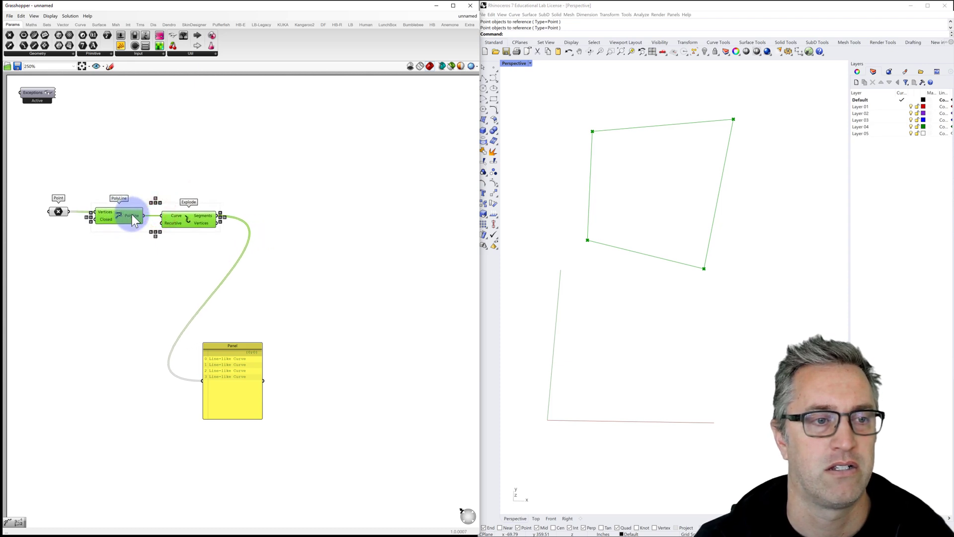
{"action": "left_click", "coordinate": [242, 198]}
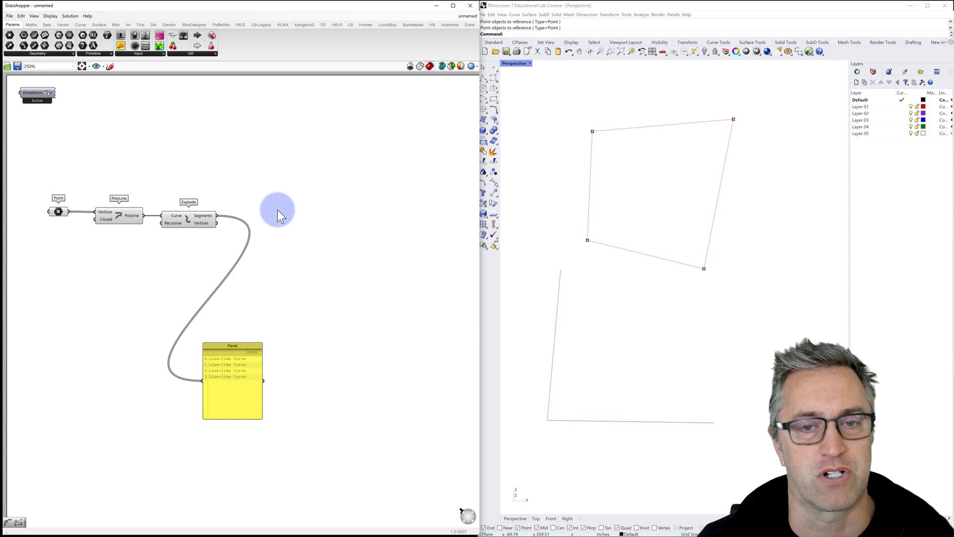
Add a List Item component fed by Explode's Segments output.
{"action": "double_click", "coordinate": [294, 219]}
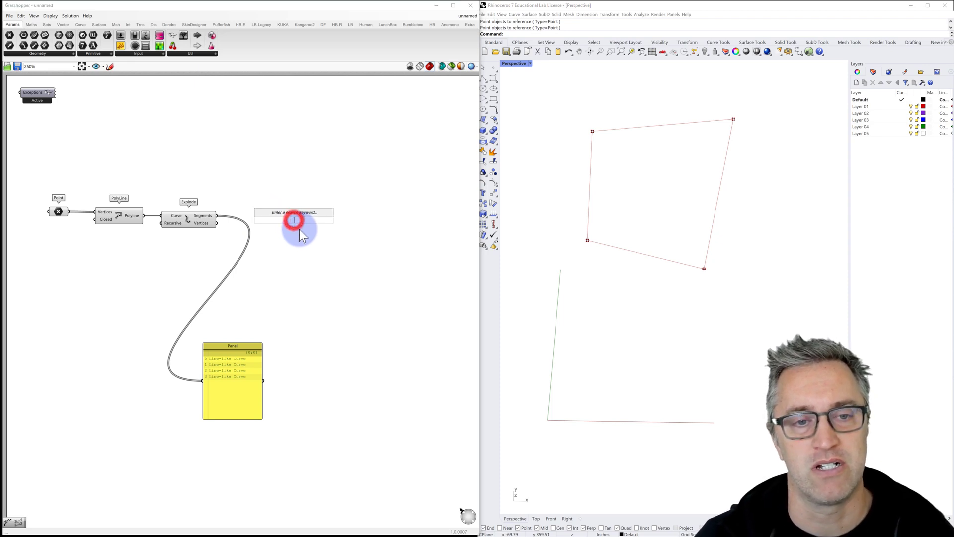
{"action": "type", "text": "li"}
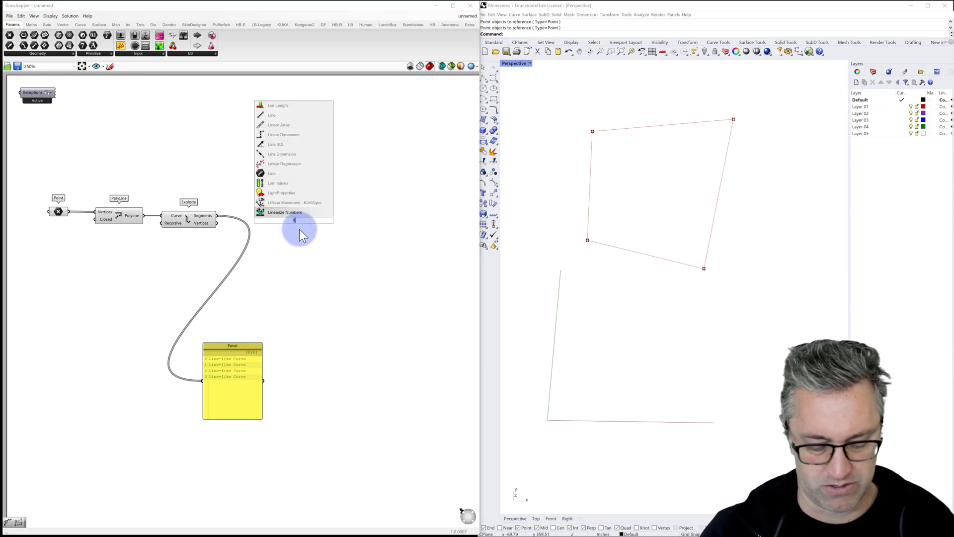
{"action": "type", "text": "st item"}
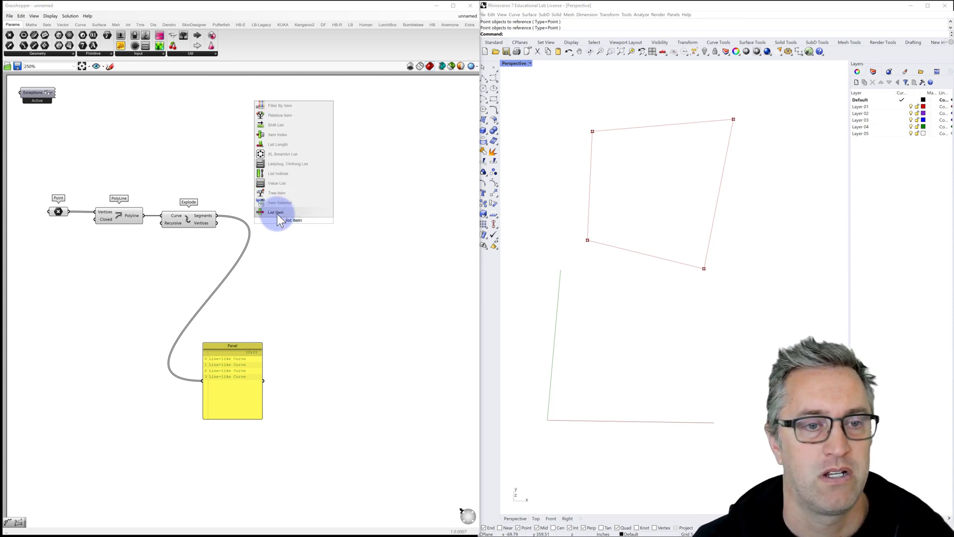
{"action": "left_click", "coordinate": [276, 212]}
{"action": "scroll", "coordinate": [284, 230], "scroll_direction": "up", "scroll_amount": 1}
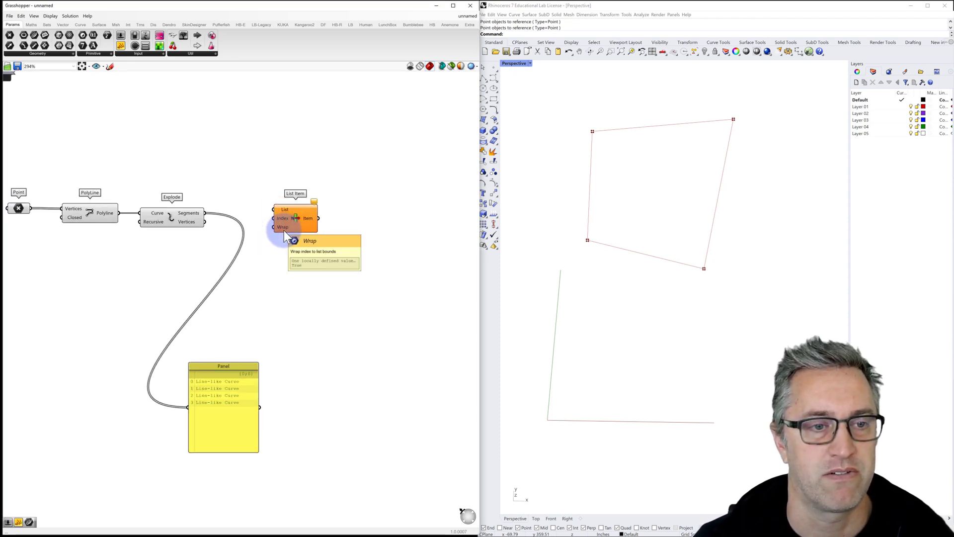
{"action": "right_click_drag", "start_coordinate": [285, 231], "coordinate": [284, 201]}
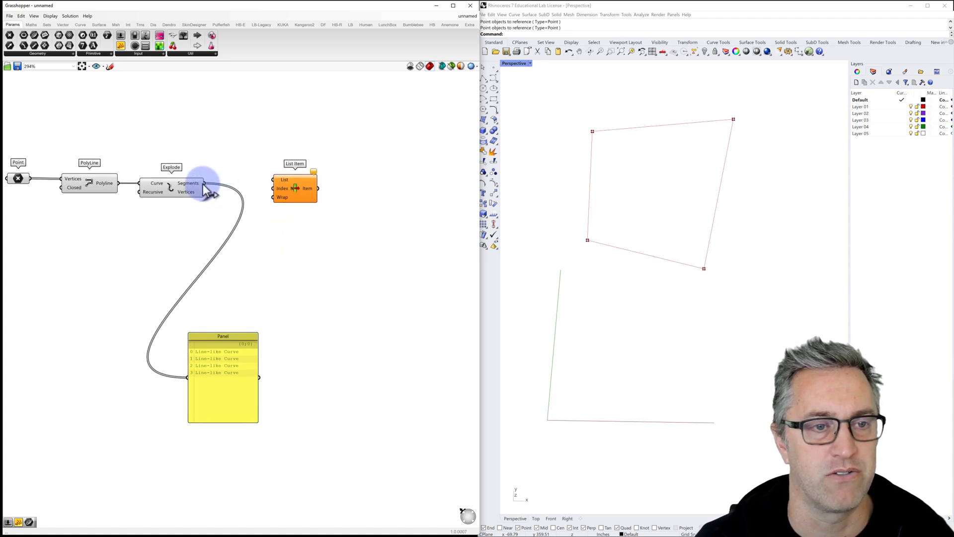
{"action": "left_click_drag", "start_coordinate": [204, 183], "coordinate": [288, 177]}
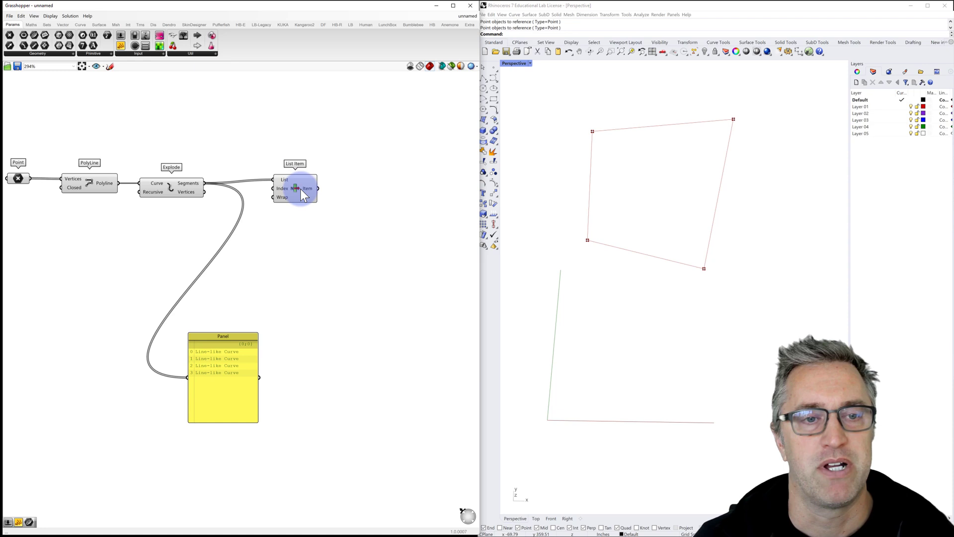
Give List Item three extra outputs (+1, +2, +3) and move it down.
{"action": "scroll", "coordinate": [306, 197], "scroll_direction": "up", "scroll_amount": 3}
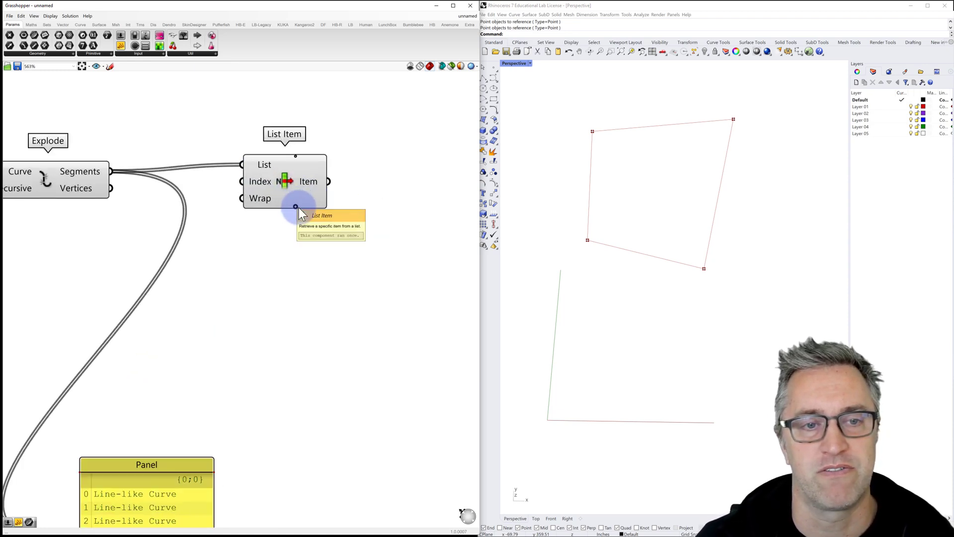
{"action": "left_click", "coordinate": [295, 206]}
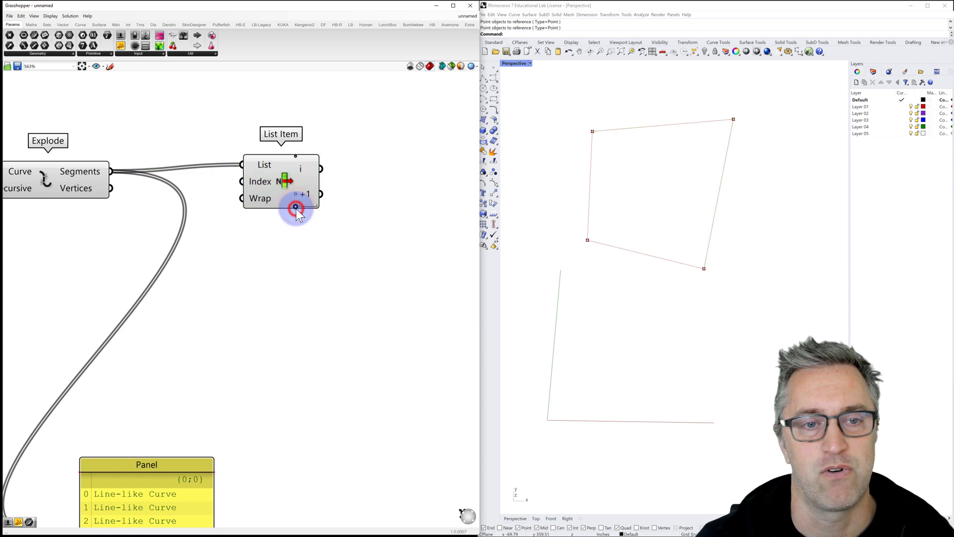
{"action": "left_click", "coordinate": [296, 209]}
{"action": "left_click", "coordinate": [296, 210]}
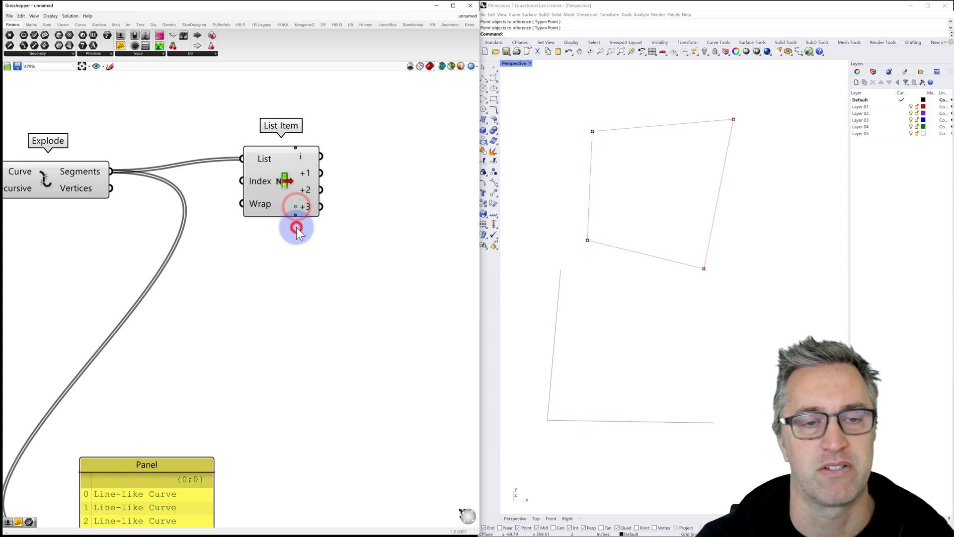
{"action": "scroll", "coordinate": [297, 228], "scroll_direction": "down", "scroll_amount": 1}
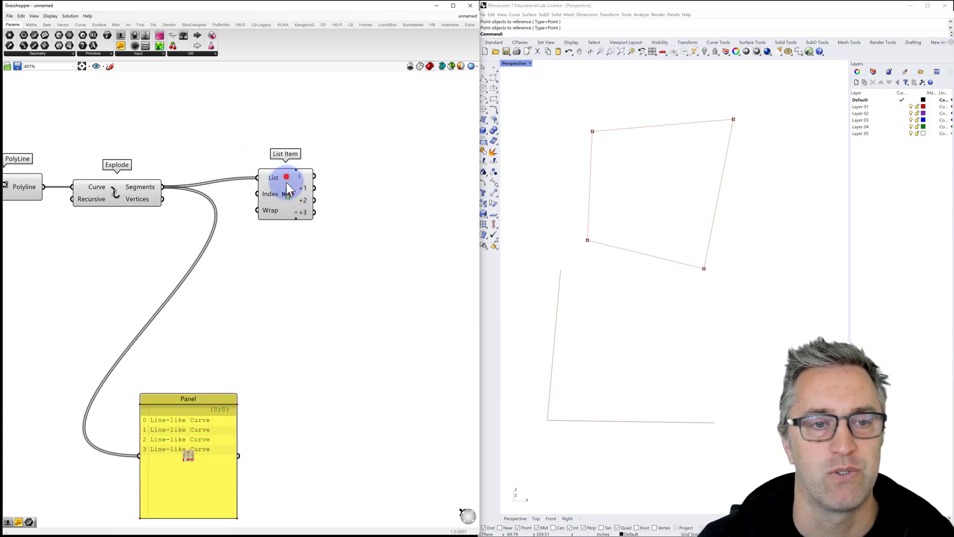
{"action": "left_click_drag", "start_coordinate": [287, 183], "coordinate": [139, 454]}
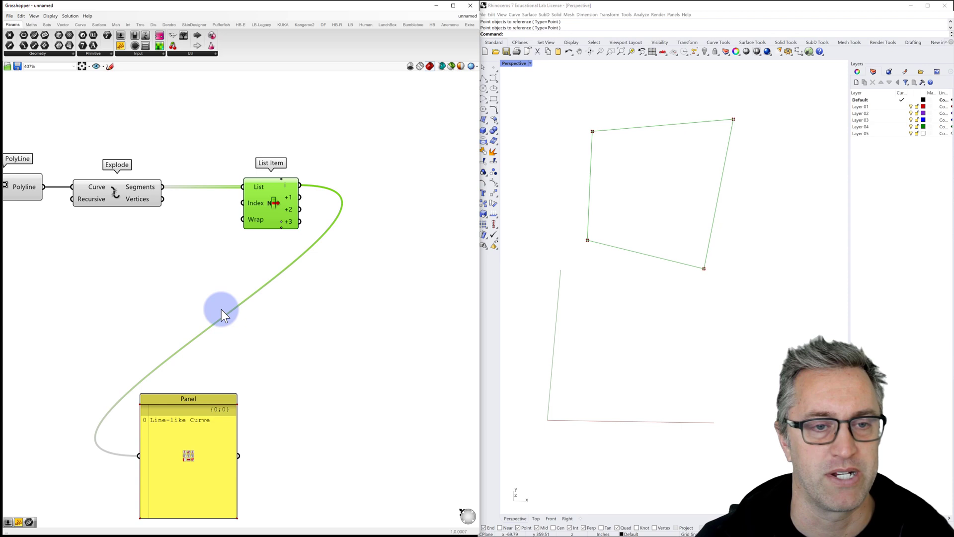
{"action": "left_click", "coordinate": [330, 180]}
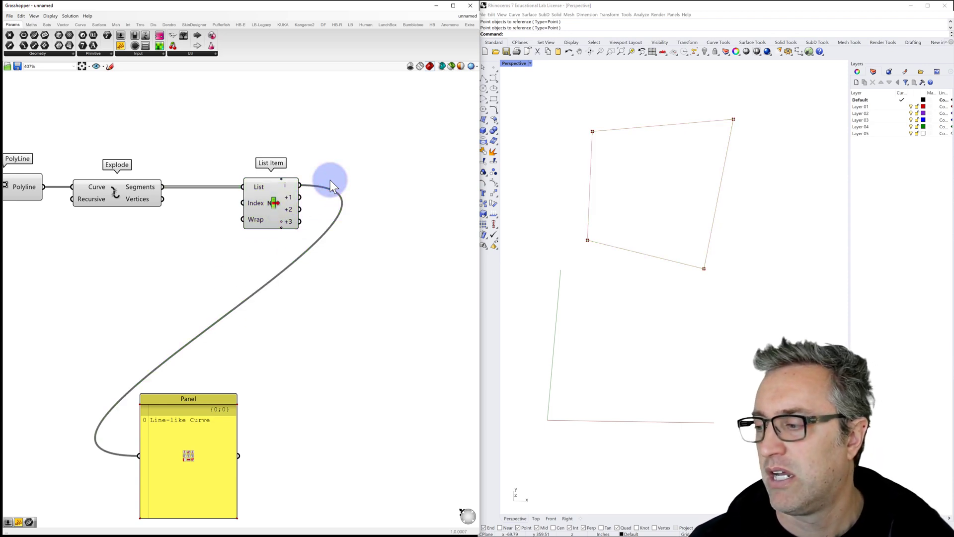
Place a Curve parameter, paste copies, and align four of them in one column.
{"action": "double_click", "coordinate": [362, 178]}
{"action": "type", "text": "cu"}
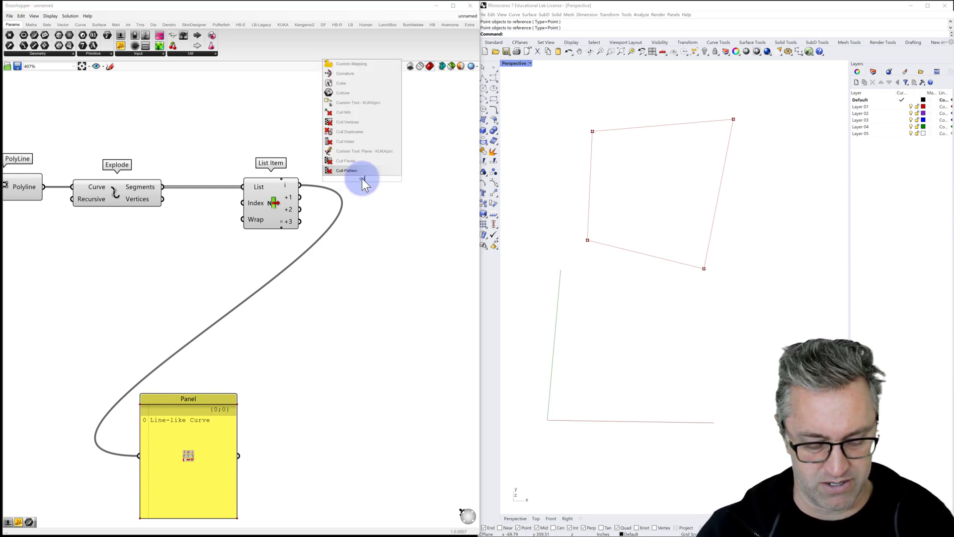
{"action": "type", "text": "rve"}
{"action": "key", "text": "Return"}
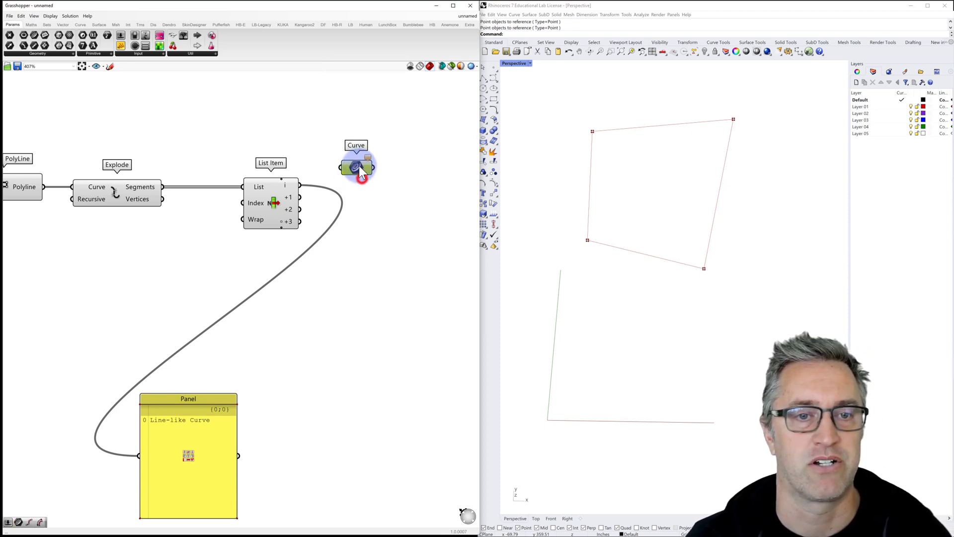
{"action": "left_click_drag", "start_coordinate": [359, 165], "coordinate": [364, 159]}
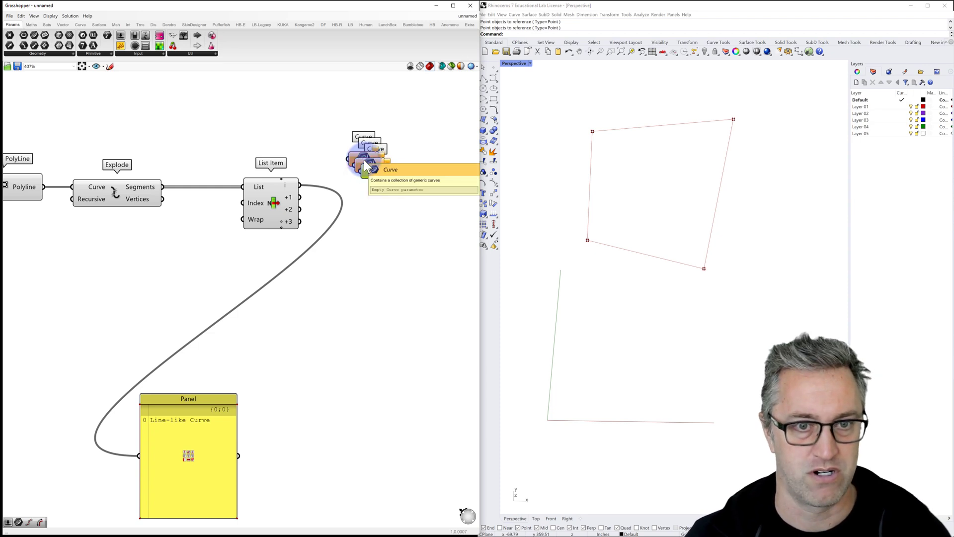
{"action": "key", "text": "ctrl+v"}
{"action": "key", "text": "ctrl+v"}
{"action": "key", "text": "ctrl+v"}
{"action": "left_click_drag", "start_coordinate": [378, 178], "coordinate": [359, 225]}
{"action": "left_click_drag", "start_coordinate": [402, 251], "coordinate": [344, 134]}
{"action": "left_click", "coordinate": [370, 149]}
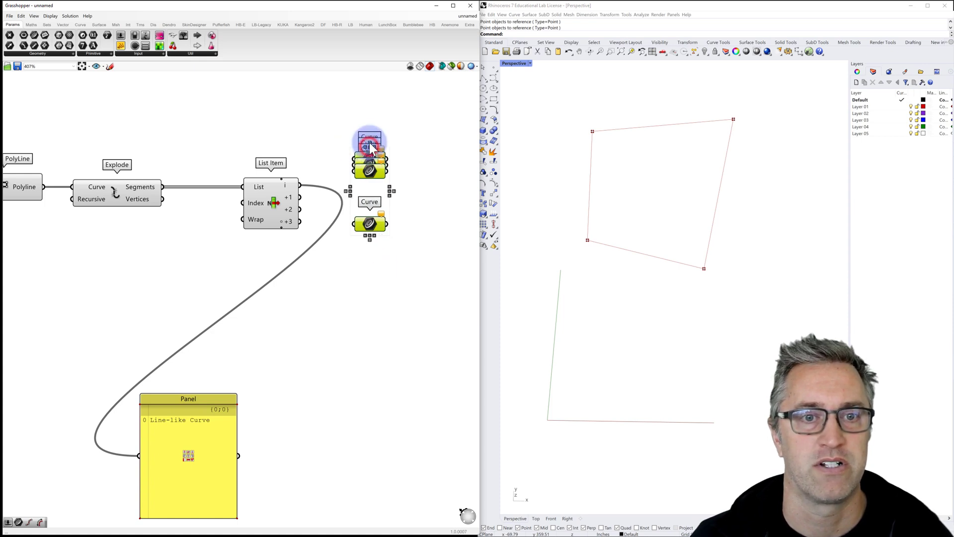
{"action": "left_click", "coordinate": [411, 152]}
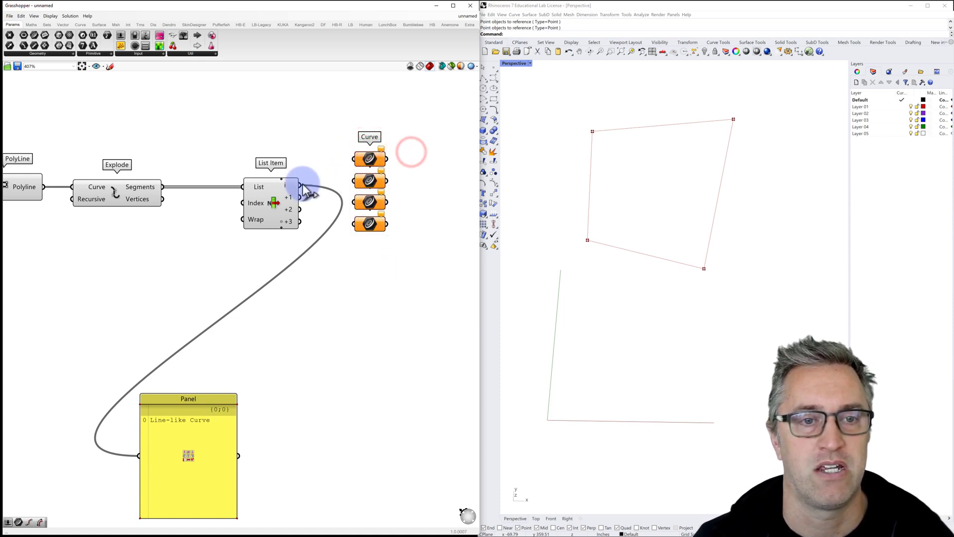
Connect List Item outputs i, +1, +2 and +3 to the four Curve parameters.
{"action": "left_click_drag", "start_coordinate": [301, 185], "coordinate": [354, 159]}
{"action": "left_click_drag", "start_coordinate": [300, 197], "coordinate": [354, 180]}
{"action": "left_click_drag", "start_coordinate": [300, 209], "coordinate": [353, 202]}
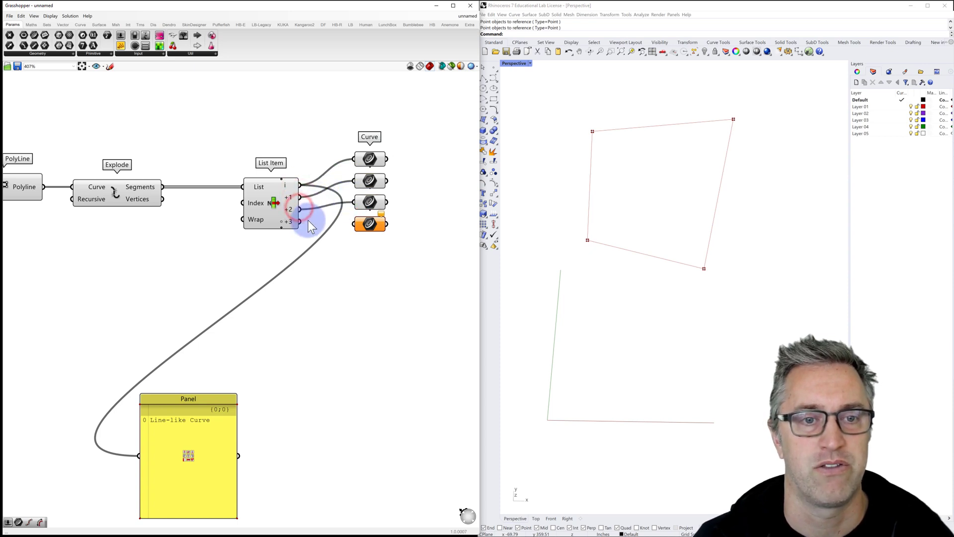
{"action": "left_click_drag", "start_coordinate": [300, 220], "coordinate": [354, 224]}
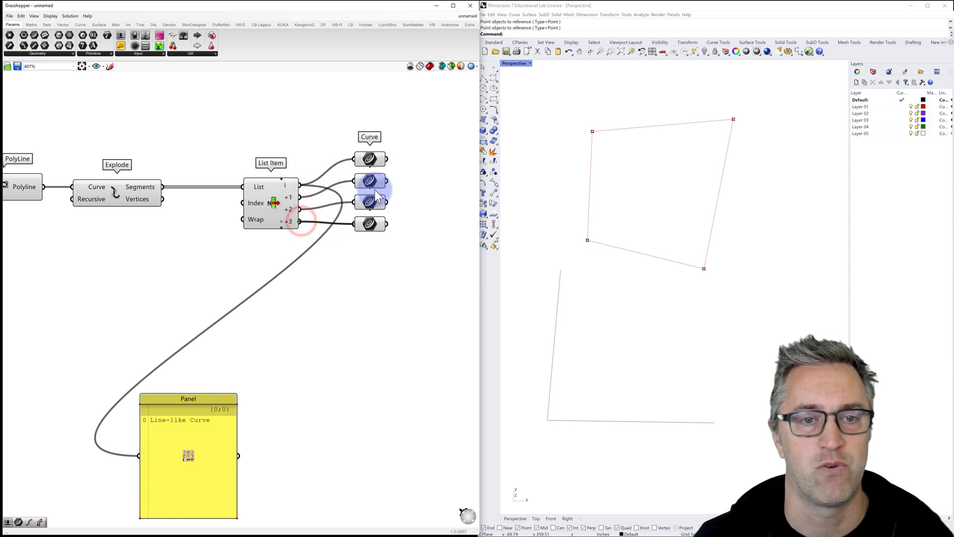
Preview each Curve parameter in turn to see which segment it holds.
{"action": "left_click", "coordinate": [368, 159]}
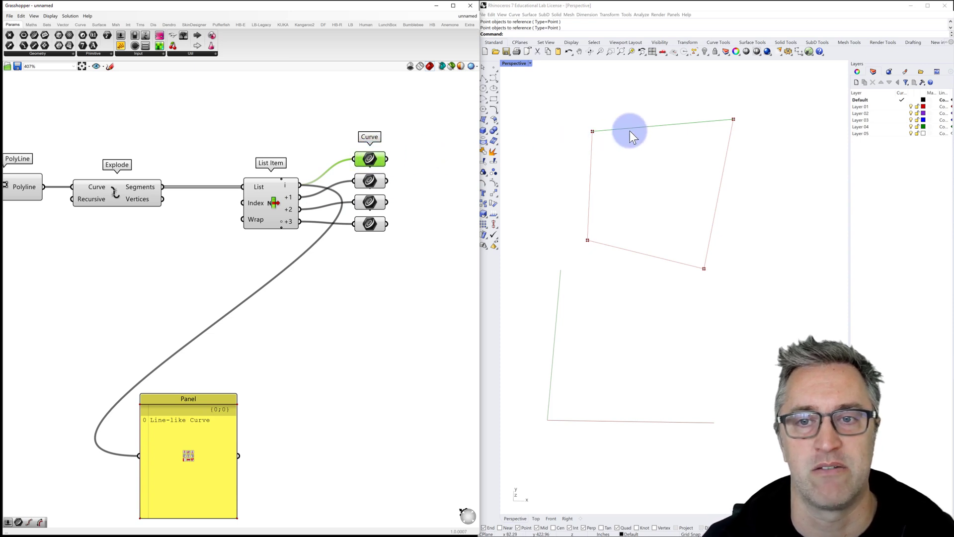
{"action": "left_click", "coordinate": [369, 180]}
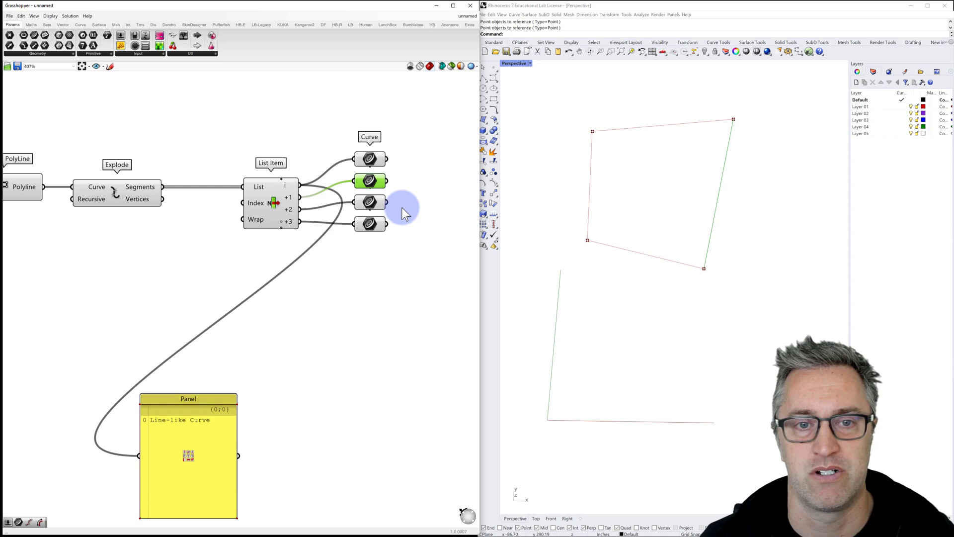
{"action": "left_click", "coordinate": [372, 201]}
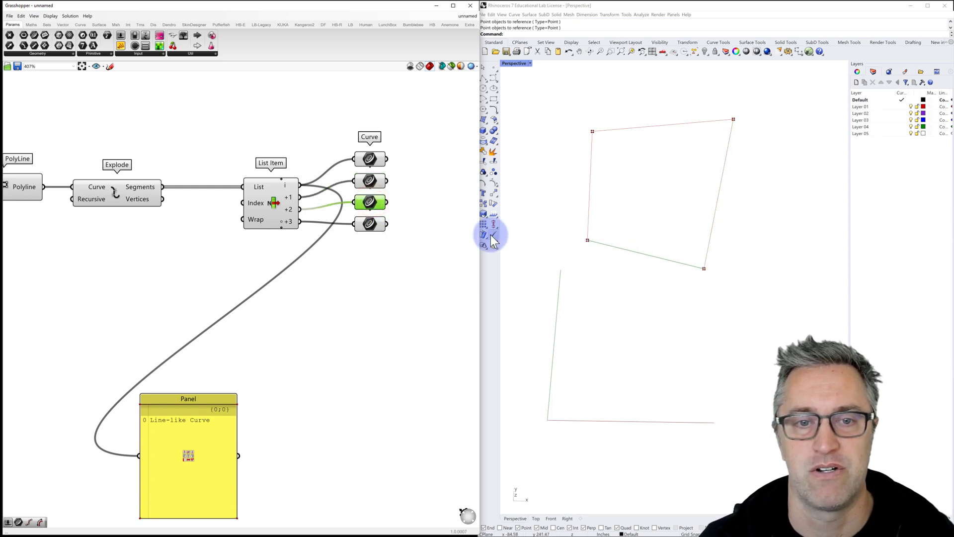
{"action": "left_click", "coordinate": [369, 225]}
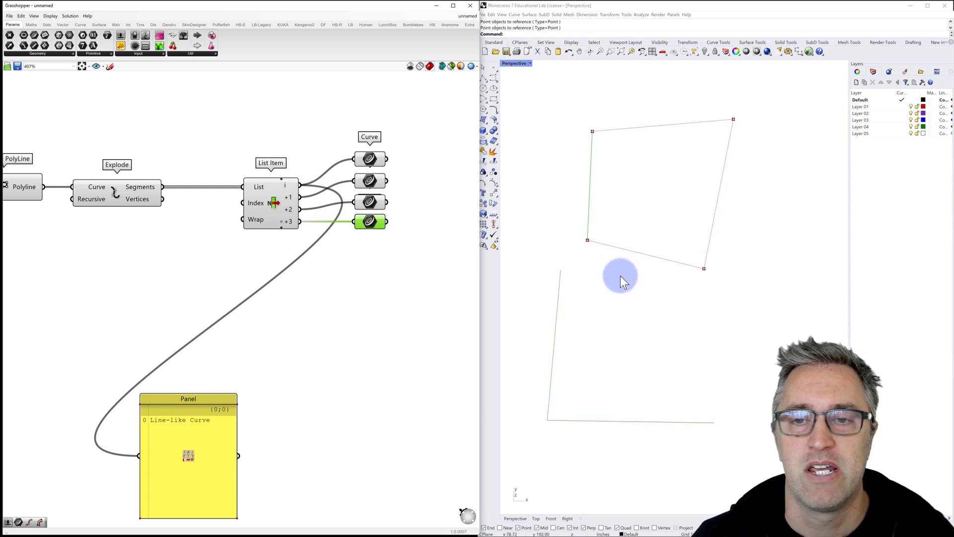
Preview the top and second Curve parameters, confirming the second holds the polyline's right-hand edge.
{"action": "right_click_drag", "start_coordinate": [620, 276], "coordinate": [630, 250]}
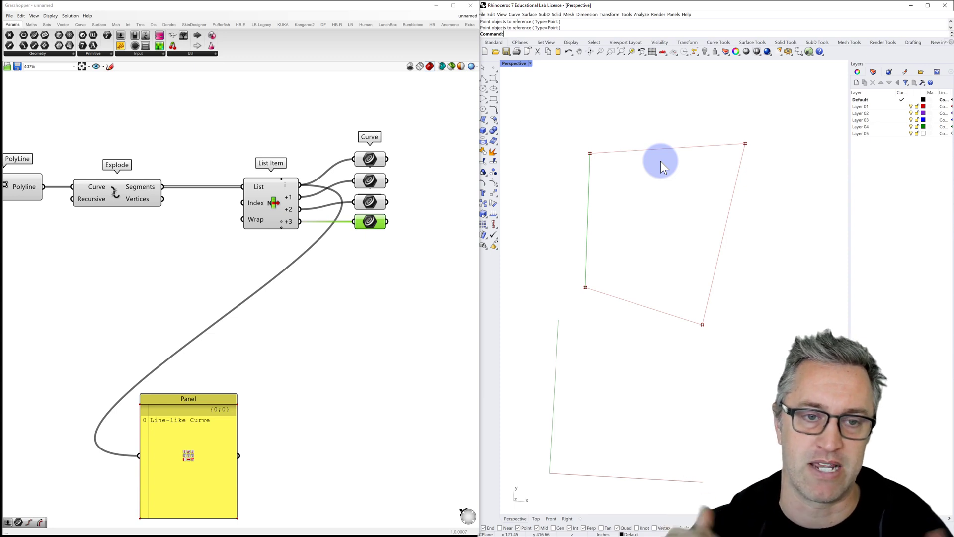
{"action": "left_click_drag", "start_coordinate": [424, 139], "coordinate": [371, 230]}
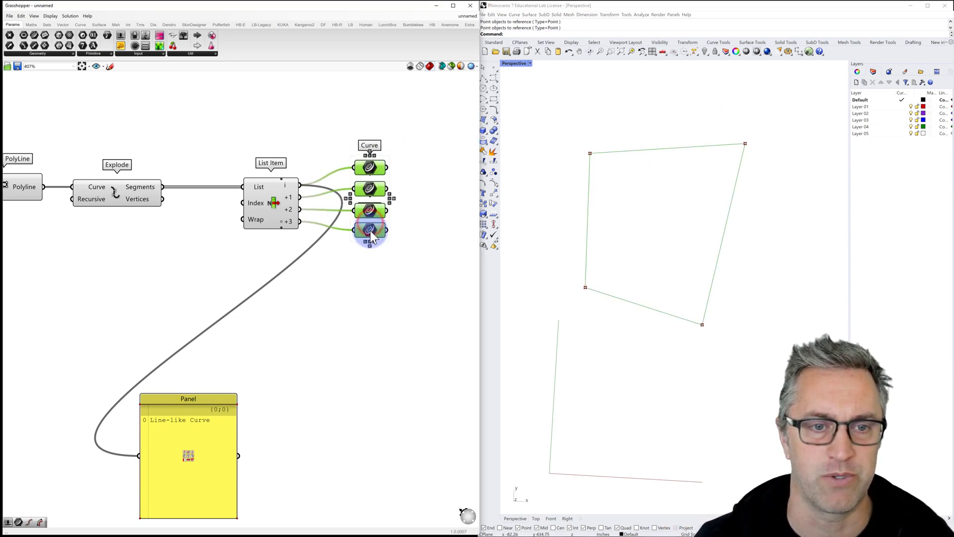
{"action": "left_click", "coordinate": [417, 184]}
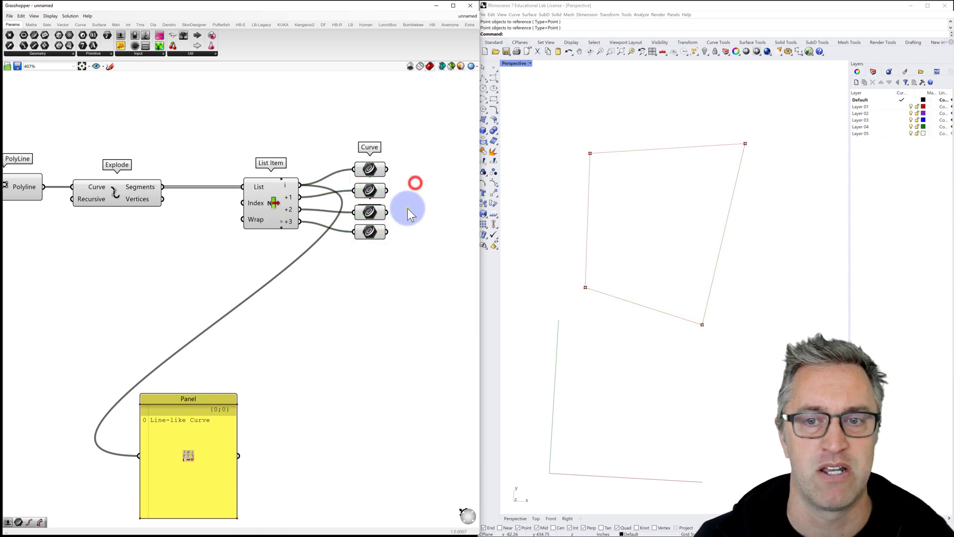
{"action": "right_click_drag", "start_coordinate": [407, 208], "coordinate": [284, 204]}
{"action": "scroll", "coordinate": [363, 199], "scroll_direction": "down", "scroll_amount": 3}
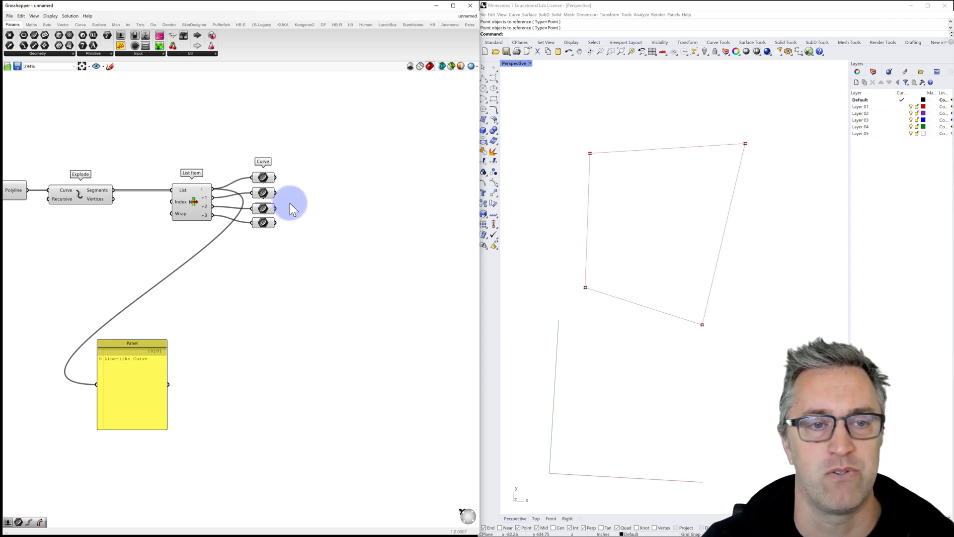
{"action": "left_click", "coordinate": [265, 175]}
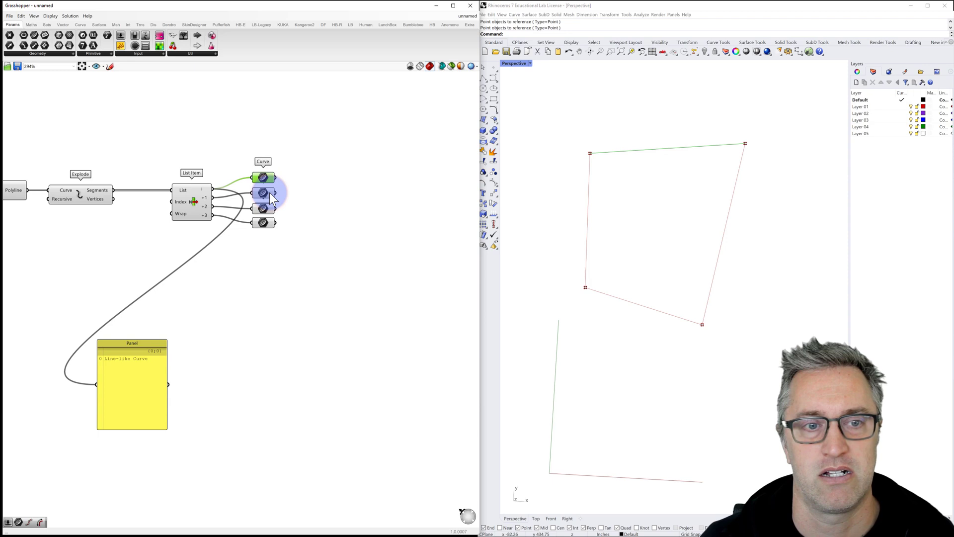
{"action": "left_click", "coordinate": [271, 195]}
{"action": "left_click", "coordinate": [269, 193]}
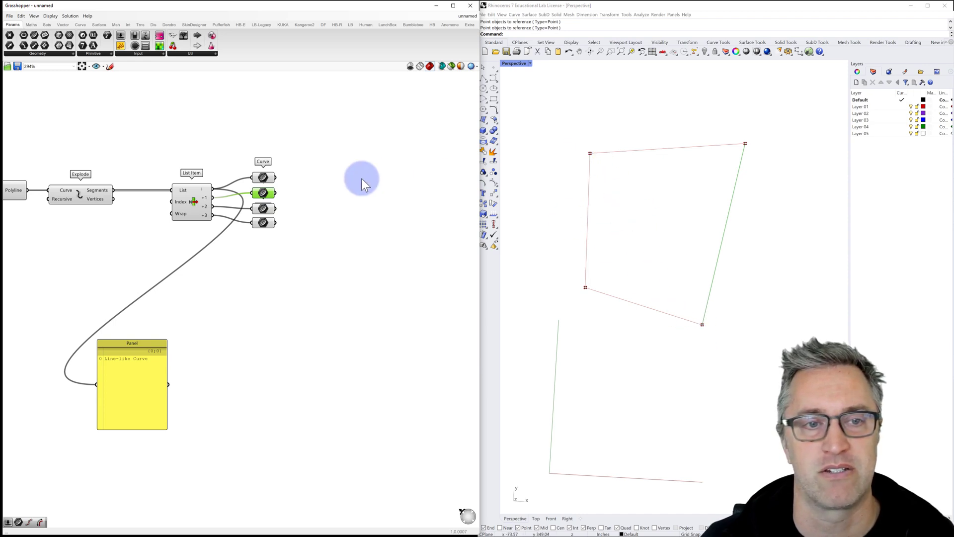
{"action": "left_click", "coordinate": [323, 180]}
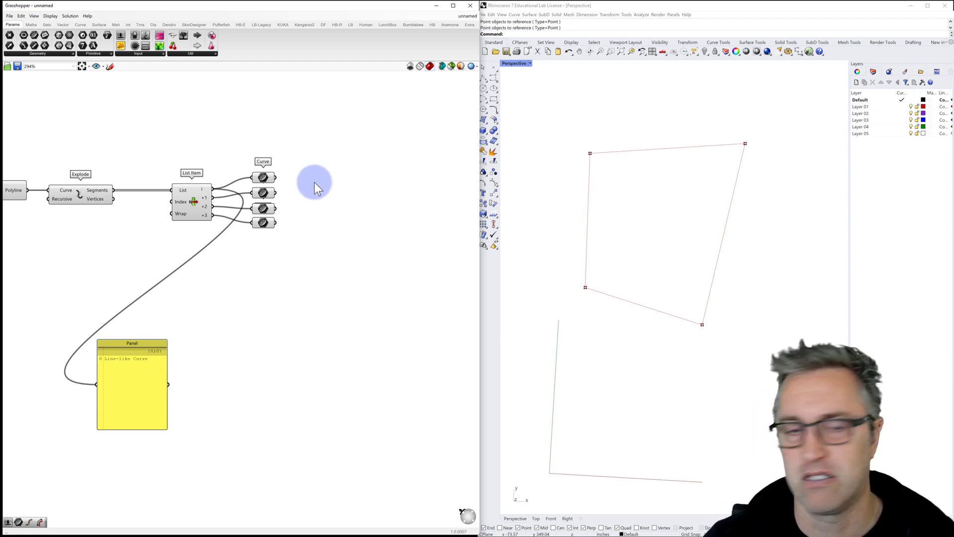
Place an End Points component, duplicate it below, and wire the first Curve segment in.
{"action": "double_click", "coordinate": [309, 176]}
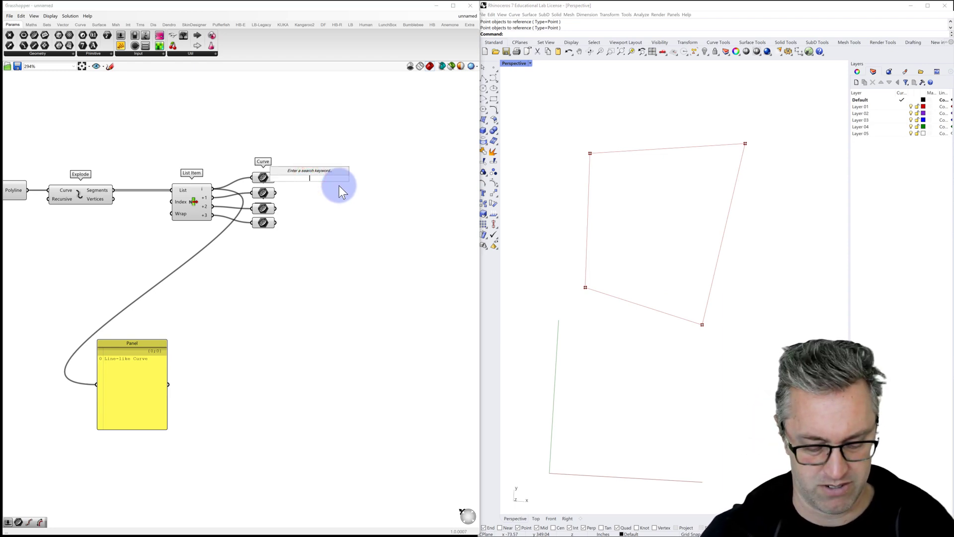
{"action": "type", "text": "end"}
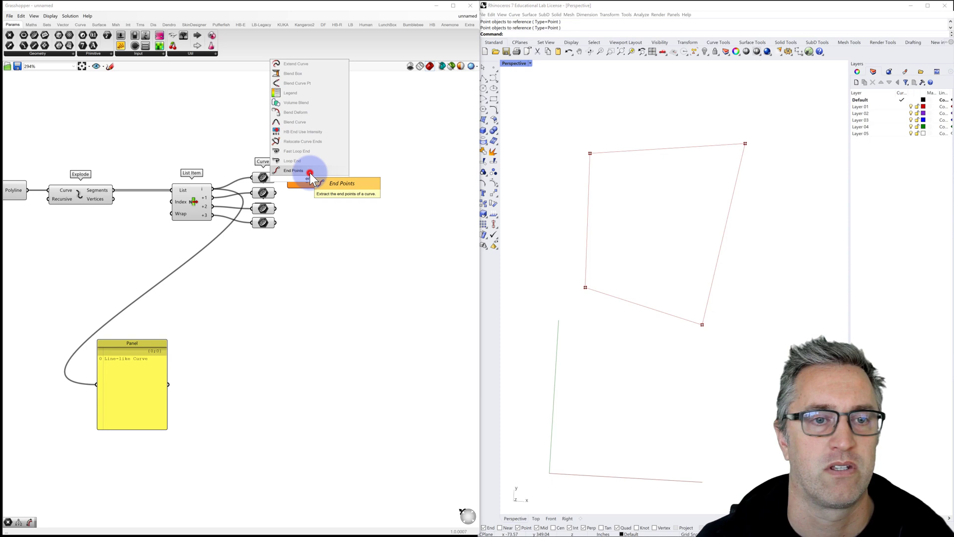
{"action": "left_click", "coordinate": [309, 172]}
{"action": "left_click_drag", "start_coordinate": [312, 176], "coordinate": [323, 175]}
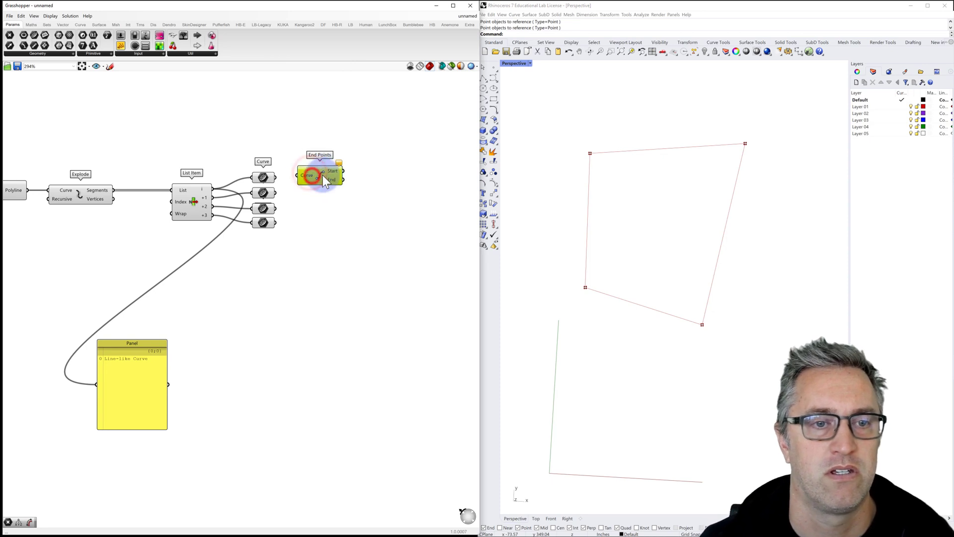
{"action": "left_click", "coordinate": [265, 179]}
{"action": "left_click", "coordinate": [265, 193]}
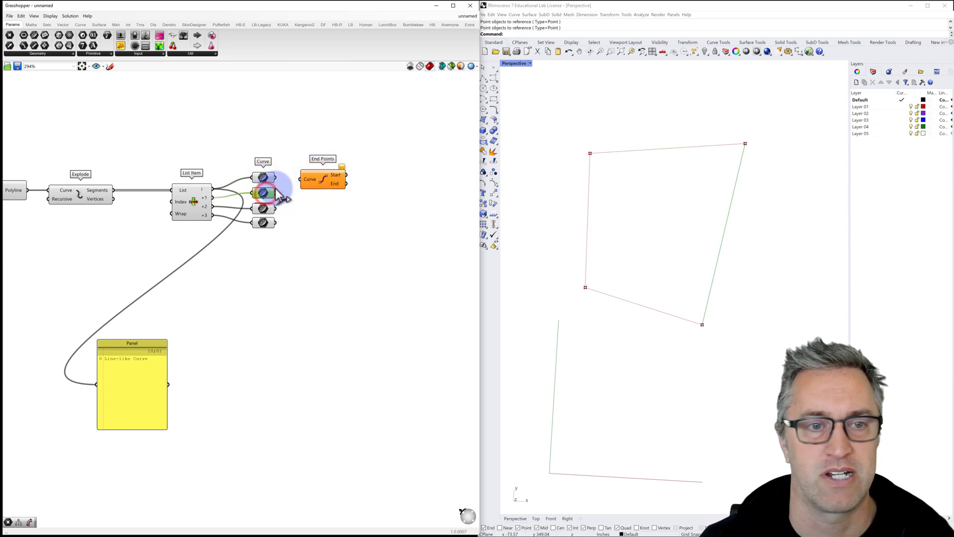
{"action": "left_click_drag", "start_coordinate": [322, 178], "coordinate": [320, 201]}
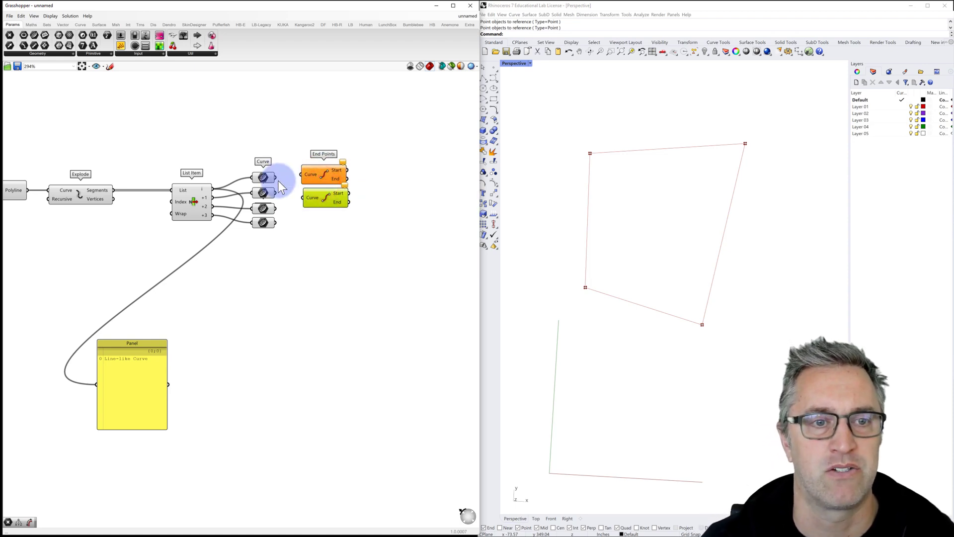
{"action": "left_click_drag", "start_coordinate": [277, 177], "coordinate": [302, 186]}
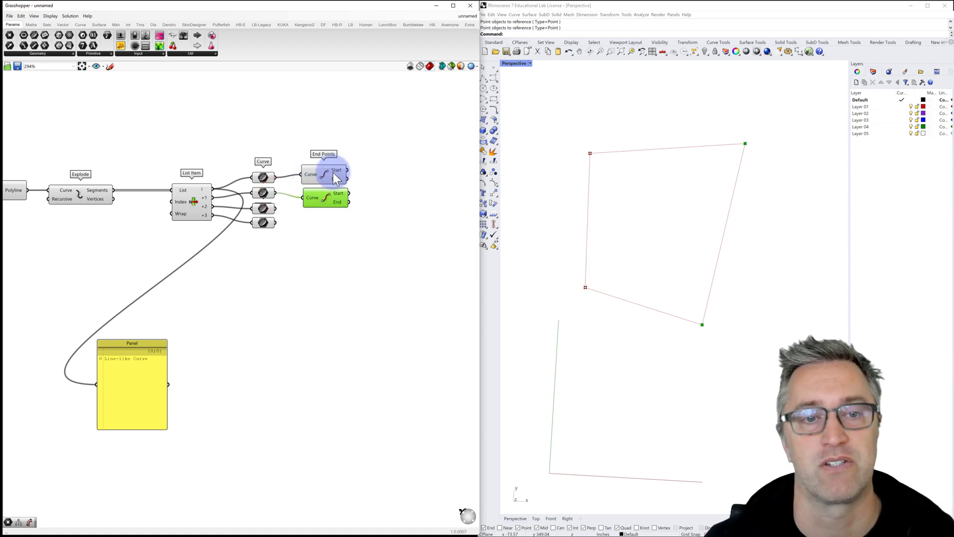
Add a Point parameter on the first End Points' Start and a copy on the second's End.
{"action": "double_click", "coordinate": [369, 170]}
{"action": "type", "text": "point"}
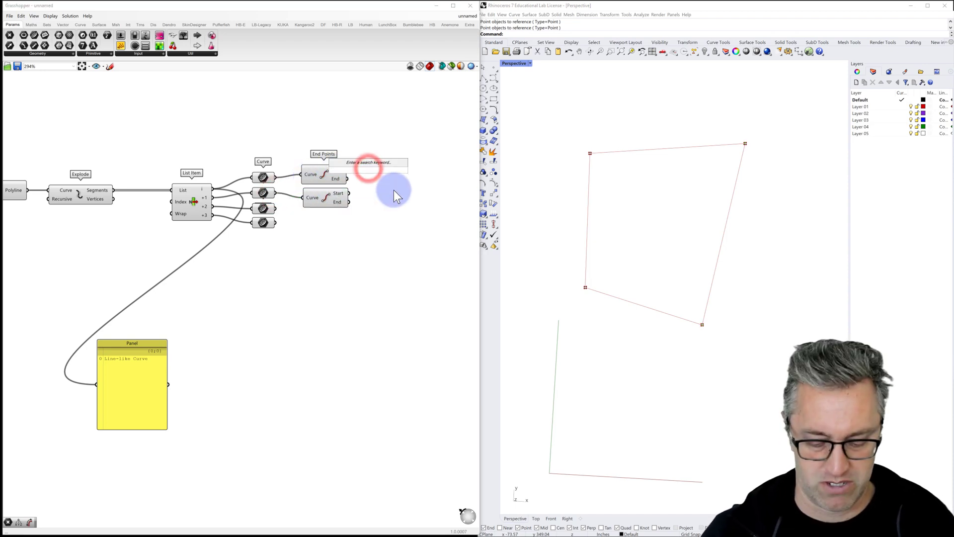
{"action": "key", "text": "Return"}
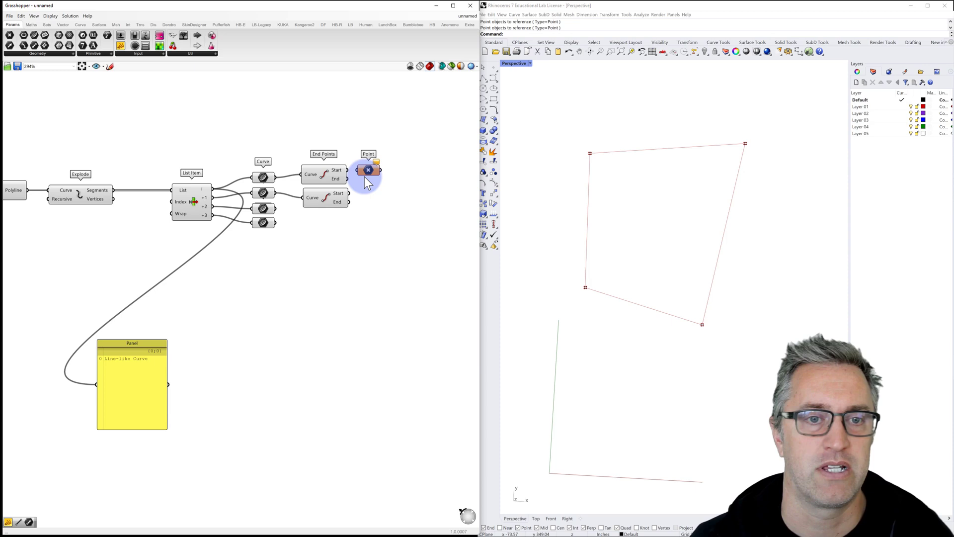
{"action": "left_click_drag", "start_coordinate": [347, 170], "coordinate": [369, 167]}
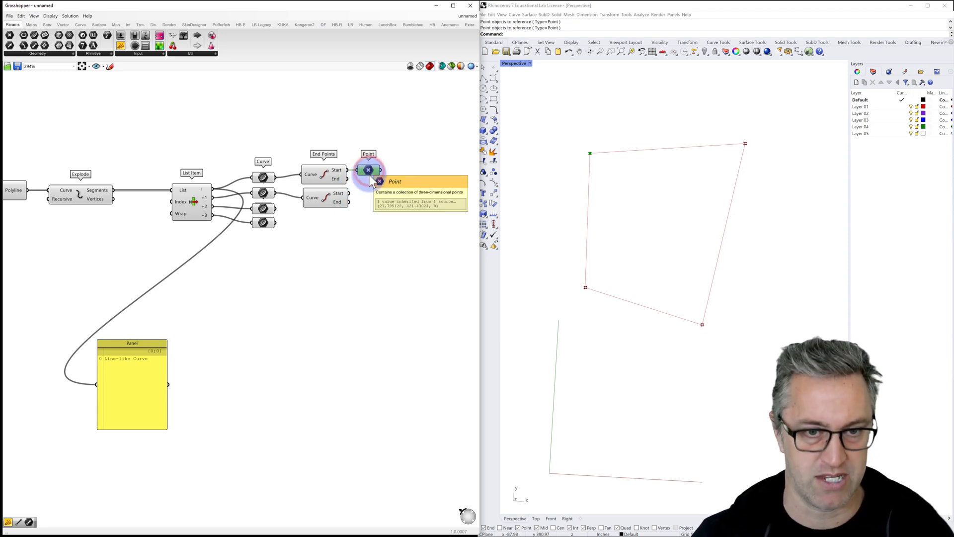
{"action": "left_click_drag", "start_coordinate": [368, 175], "coordinate": [373, 205], "text": "alt"}
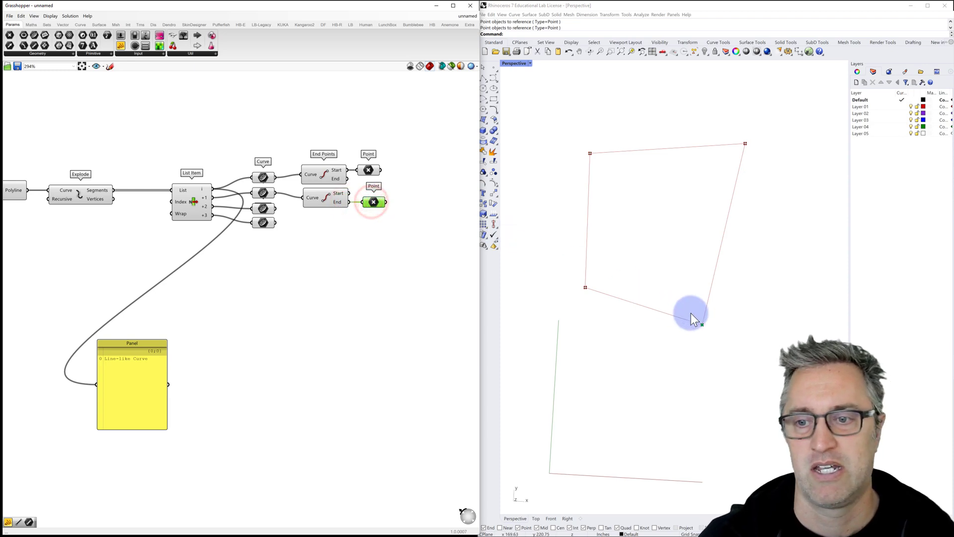
{"action": "double_click", "coordinate": [416, 190]}
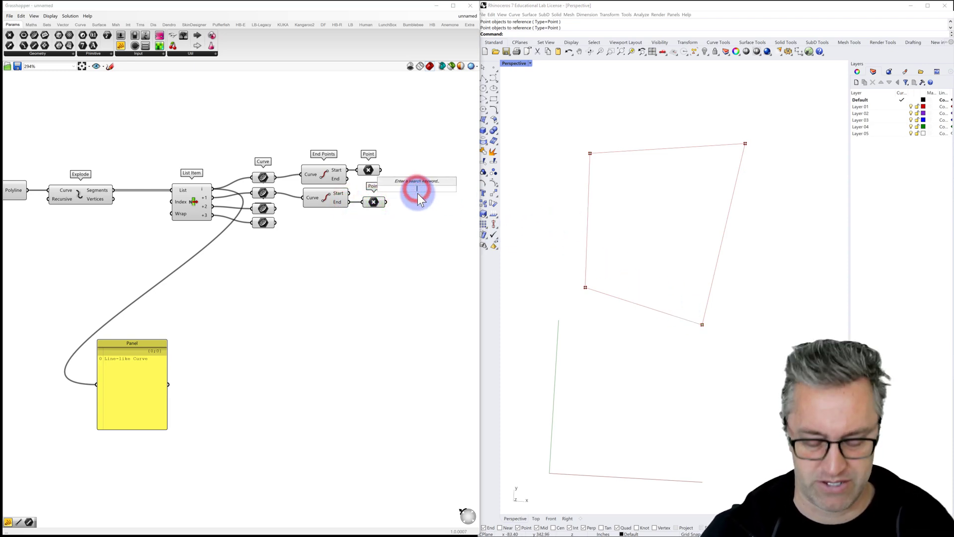
Add a Line component joining the two Point parameters, drawing a diagonal across the quadrilateral.
{"action": "type", "text": "line"}
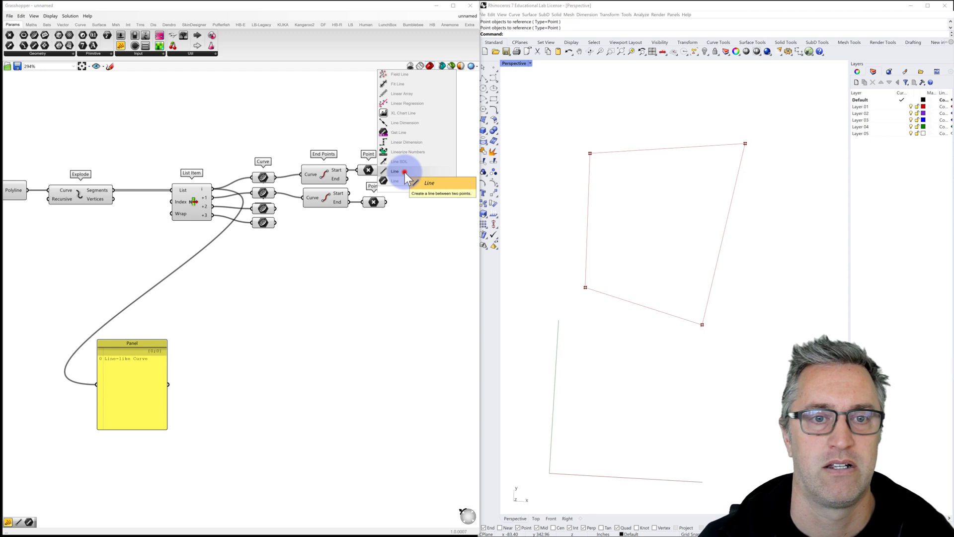
{"action": "left_click", "coordinate": [404, 172]}
{"action": "mouse_move", "coordinate": [381, 170]}
{"action": "left_mouse_down"}
{"action": "mouse_move", "coordinate": [390, 194]}
{"action": "mouse_move", "coordinate": [424, 185]}
{"action": "left_mouse_up"}
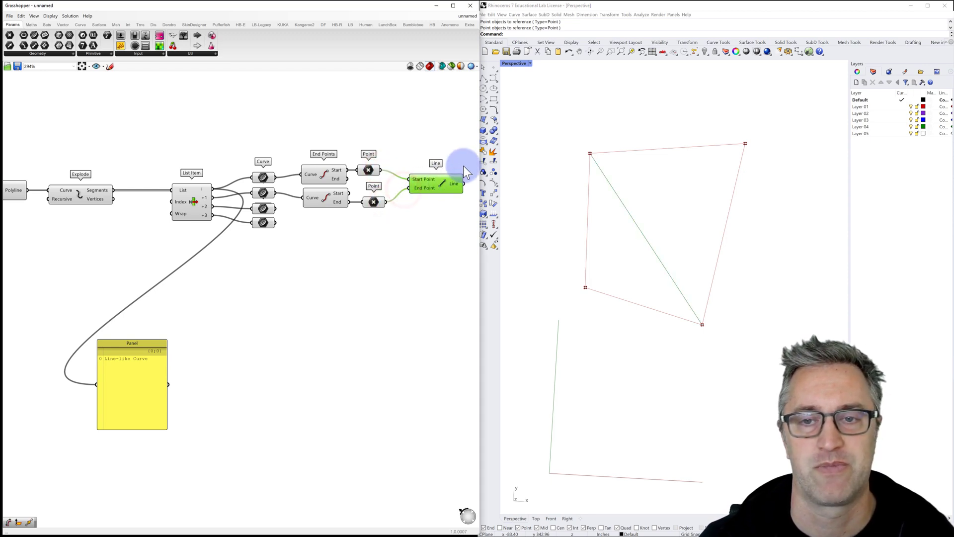
{"action": "left_click", "coordinate": [453, 142]}
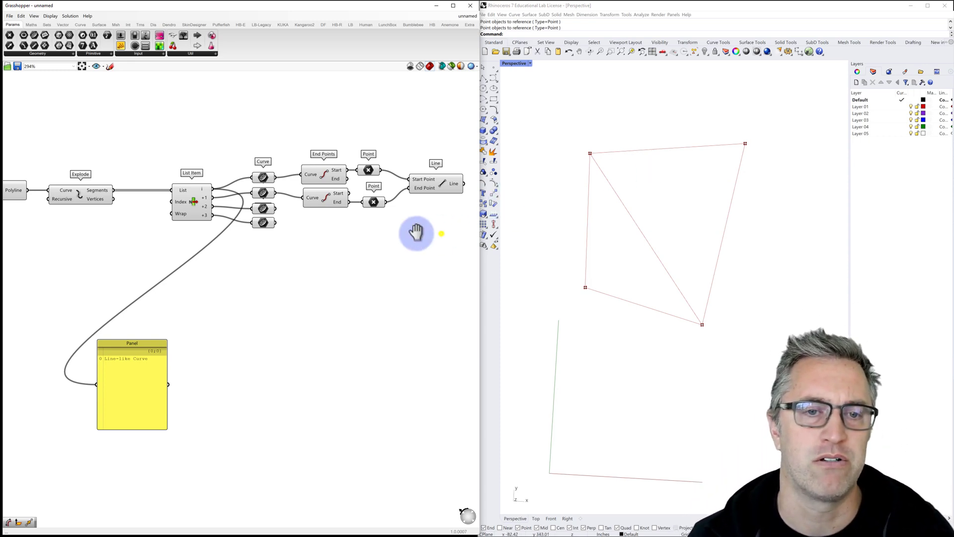
{"action": "right_click_drag", "start_coordinate": [437, 233], "coordinate": [286, 223]}
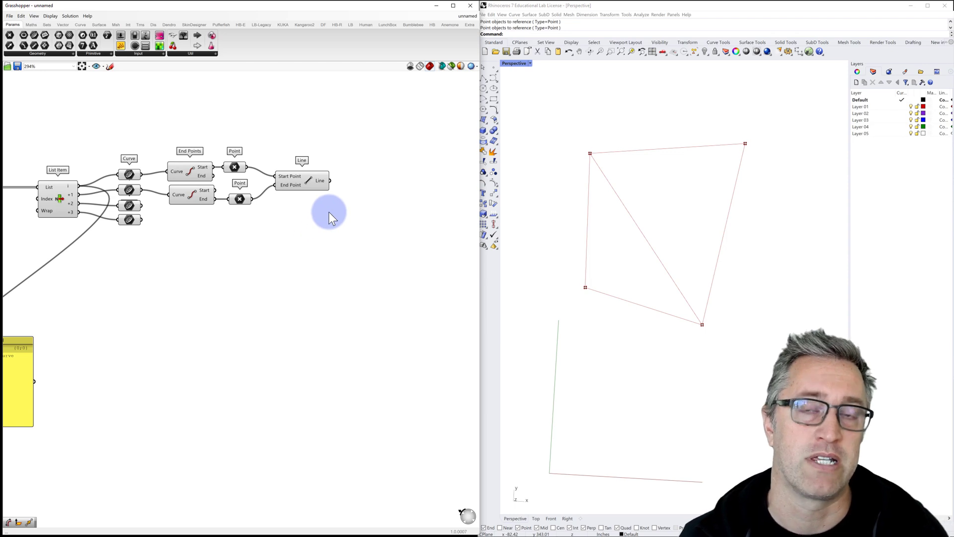
Place a Tangent Curve component from the Curve > Spline group to the right of the Line.
{"action": "left_click", "coordinate": [80, 24]}
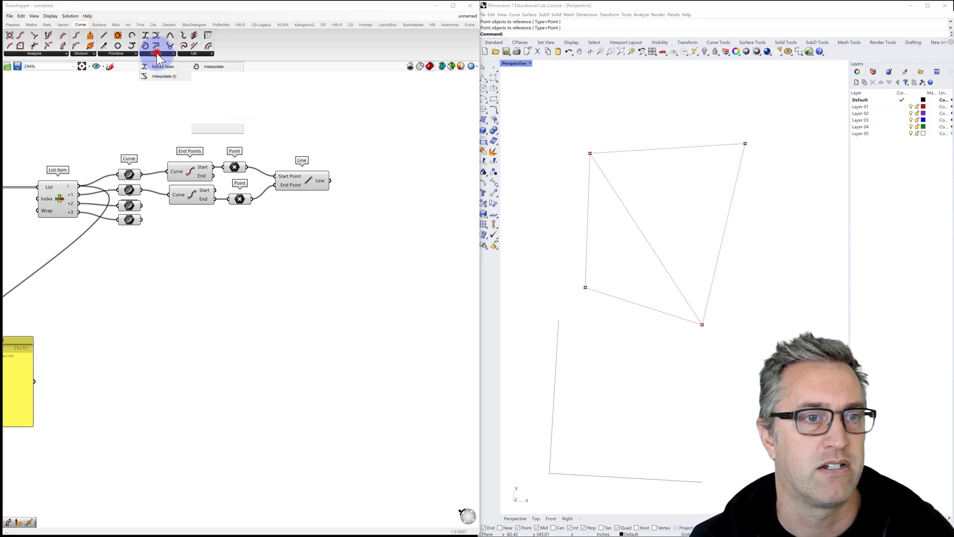
{"action": "left_click", "coordinate": [156, 53]}
{"action": "left_click", "coordinate": [216, 94]}
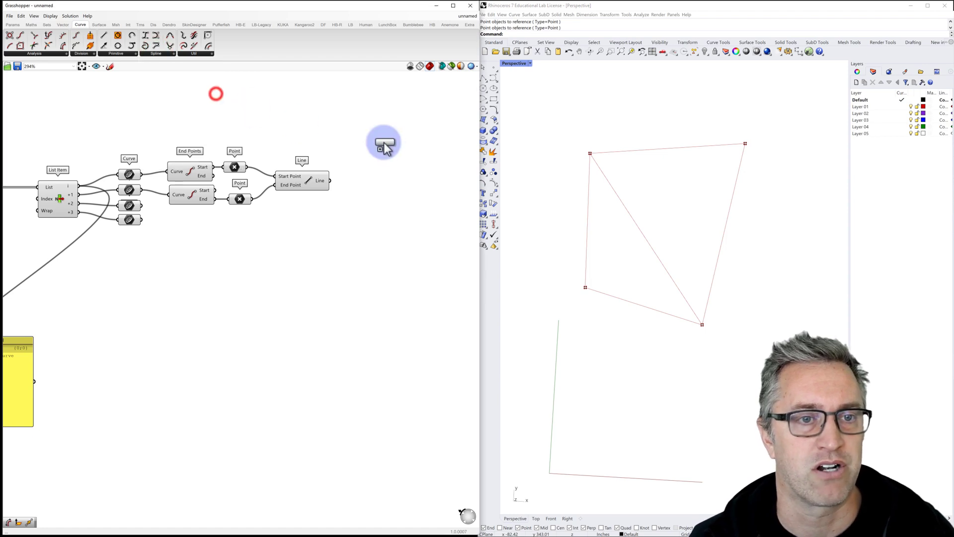
{"action": "left_click", "coordinate": [447, 180]}
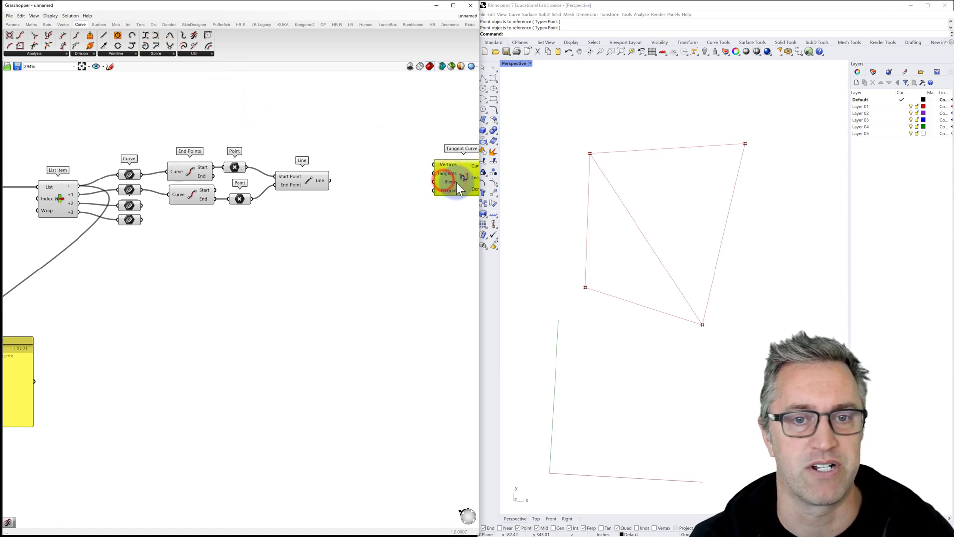
{"action": "right_click_drag", "start_coordinate": [432, 216], "coordinate": [386, 217]}
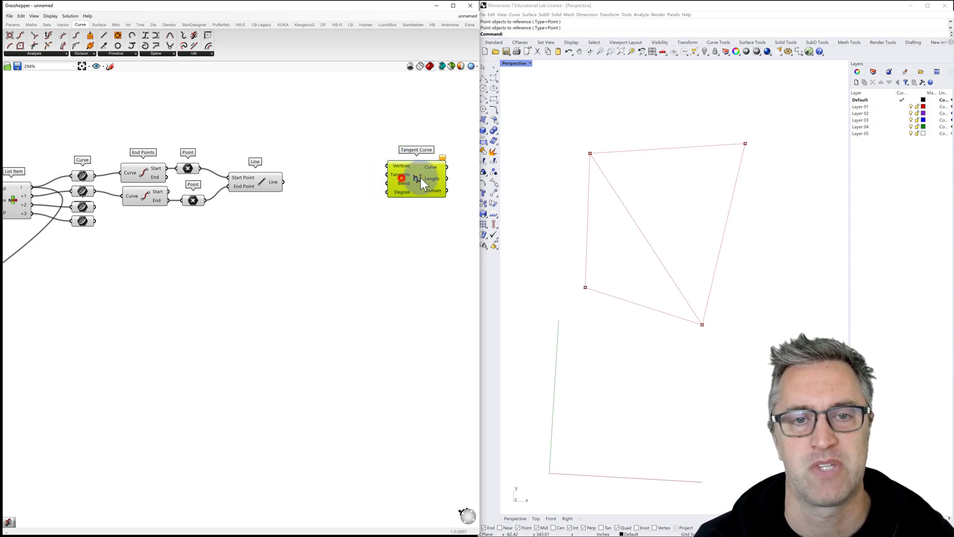
{"action": "left_click_drag", "start_coordinate": [421, 178], "coordinate": [438, 175]}
{"action": "left_click", "coordinate": [333, 172]}
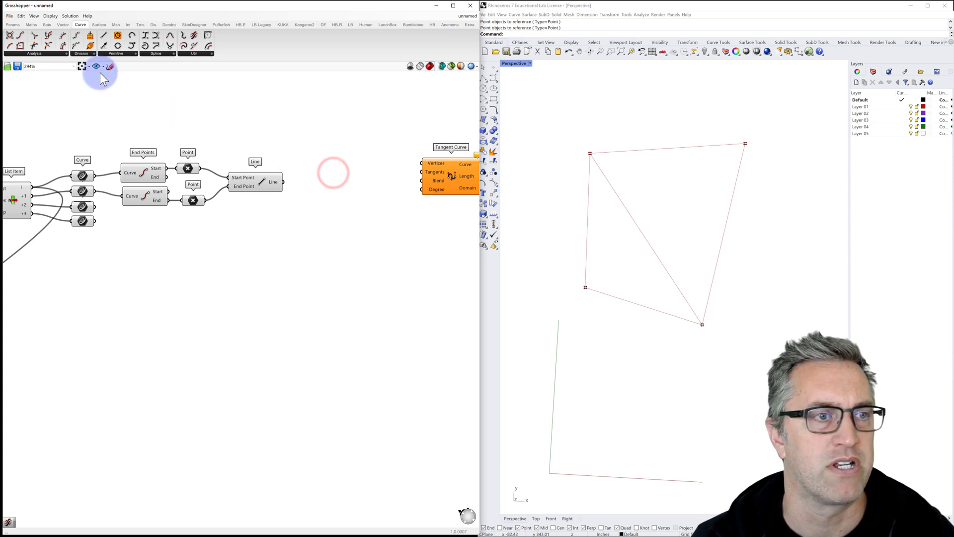
Place an Evaluate Curve component and position it beside the Curve parameters and Line.
{"action": "left_click", "coordinate": [52, 53]}
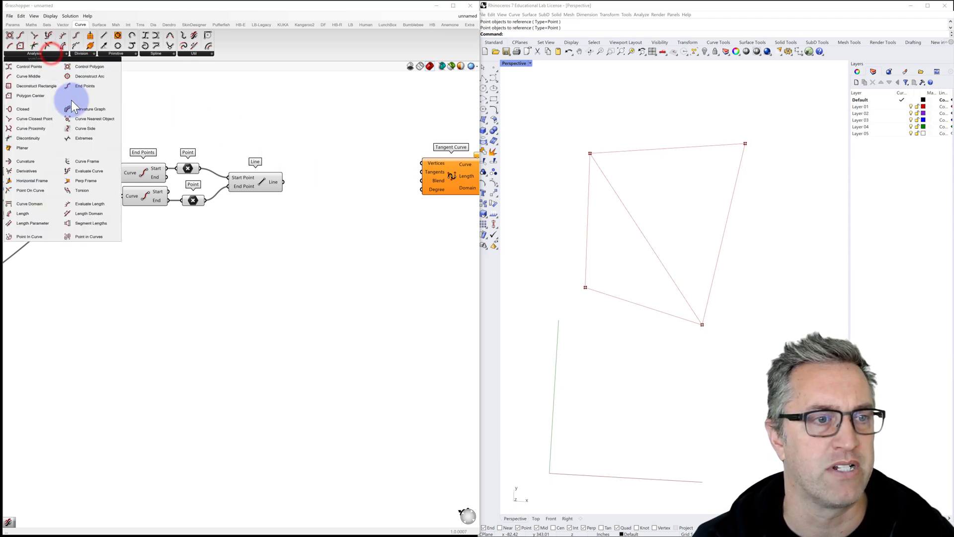
{"action": "left_click", "coordinate": [92, 172]}
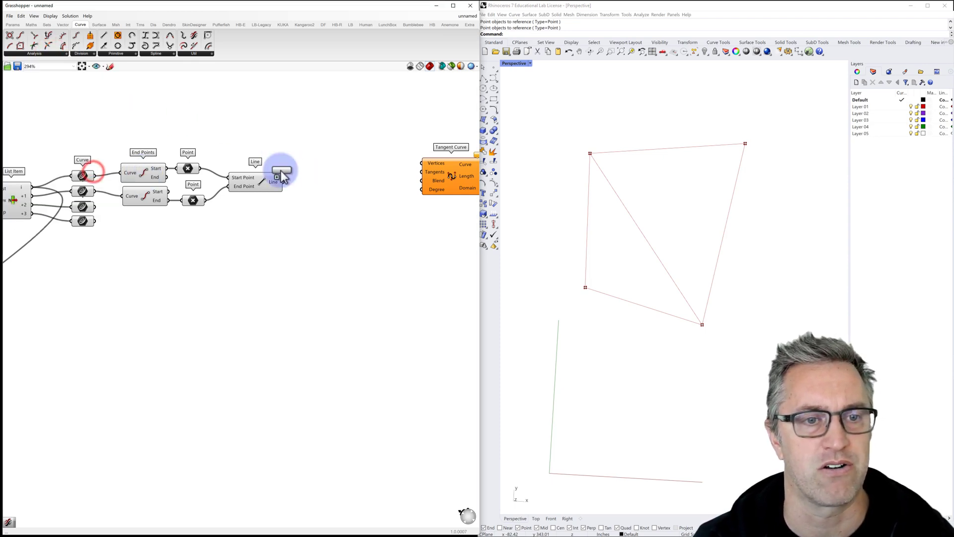
{"action": "left_click", "coordinate": [328, 164]}
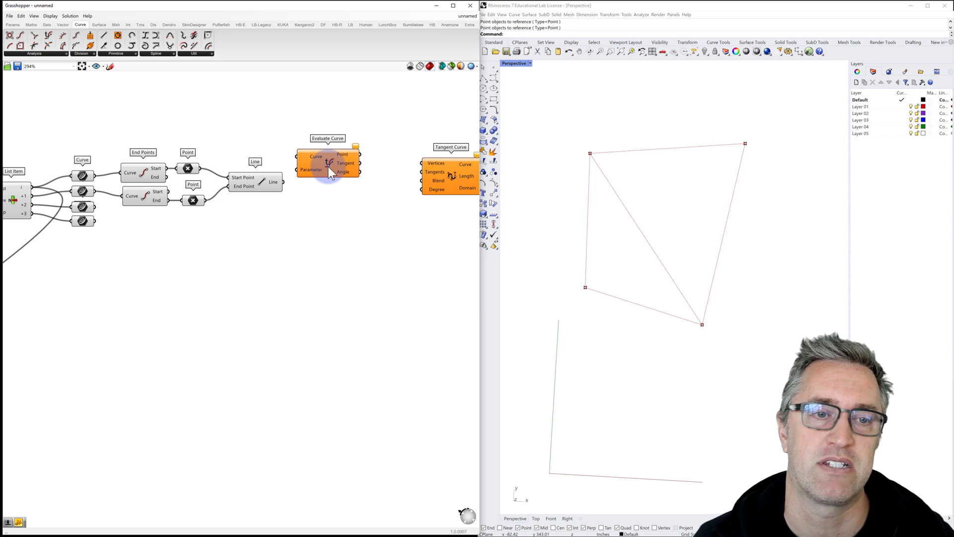
{"action": "left_click_drag", "start_coordinate": [328, 166], "coordinate": [334, 180]}
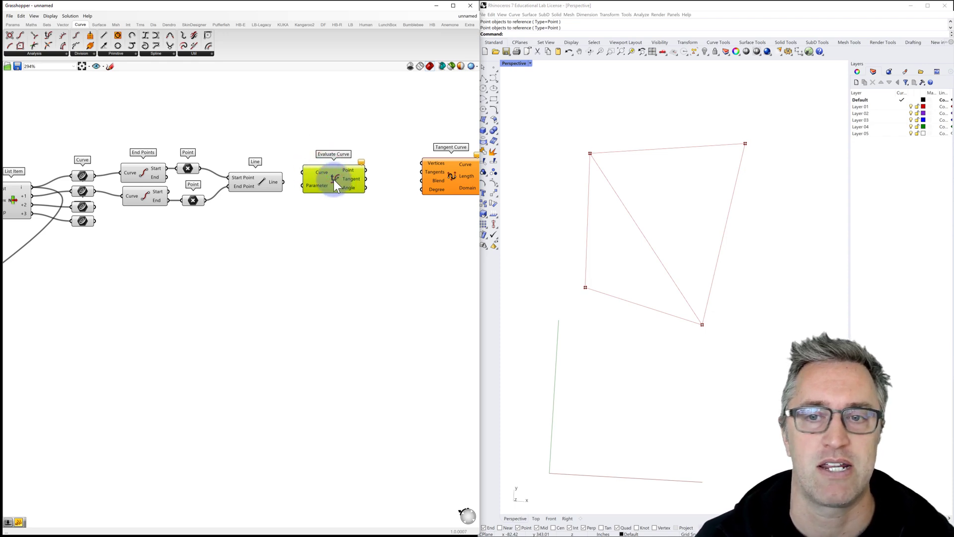
{"action": "left_click", "coordinate": [81, 177]}
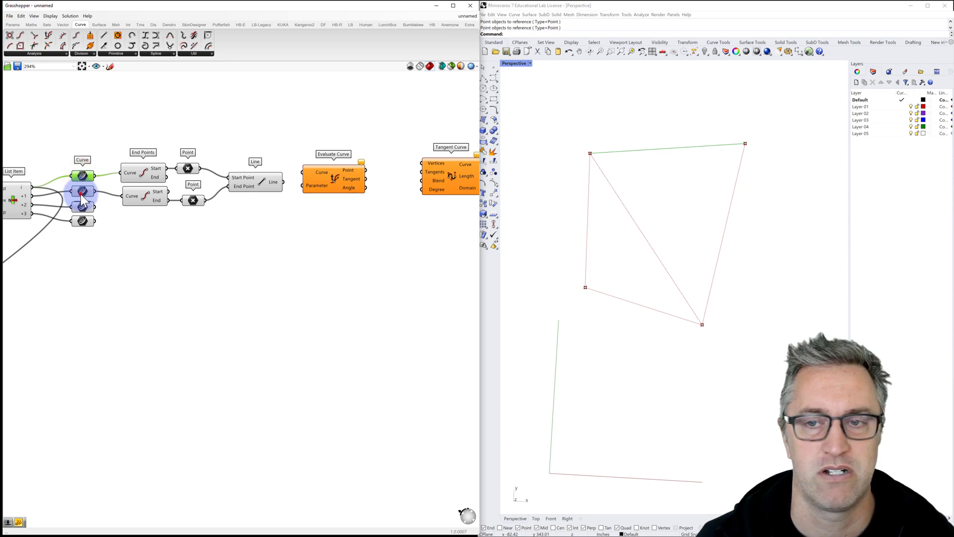
{"action": "left_click", "coordinate": [83, 195]}
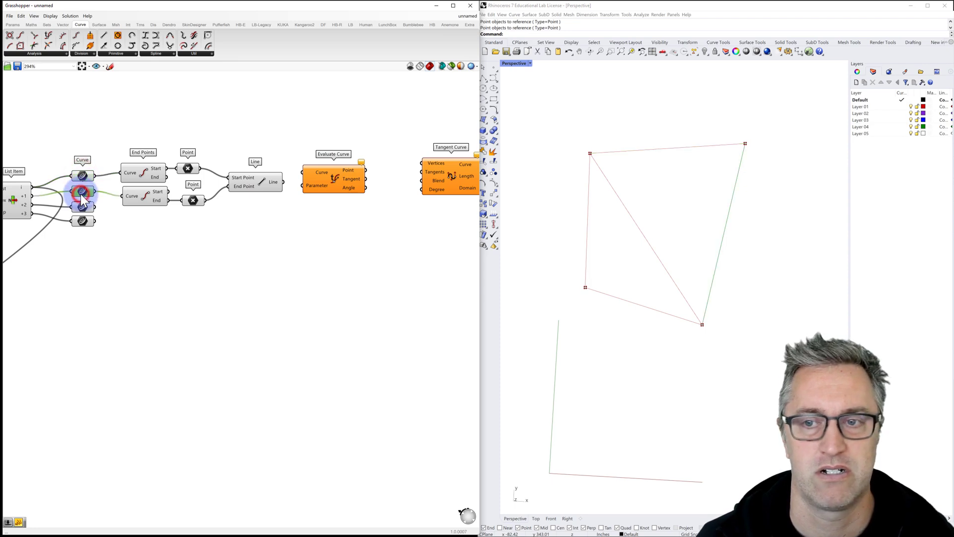
{"action": "left_click", "coordinate": [249, 186]}
{"action": "left_click_drag", "start_coordinate": [320, 184], "coordinate": [344, 220]}
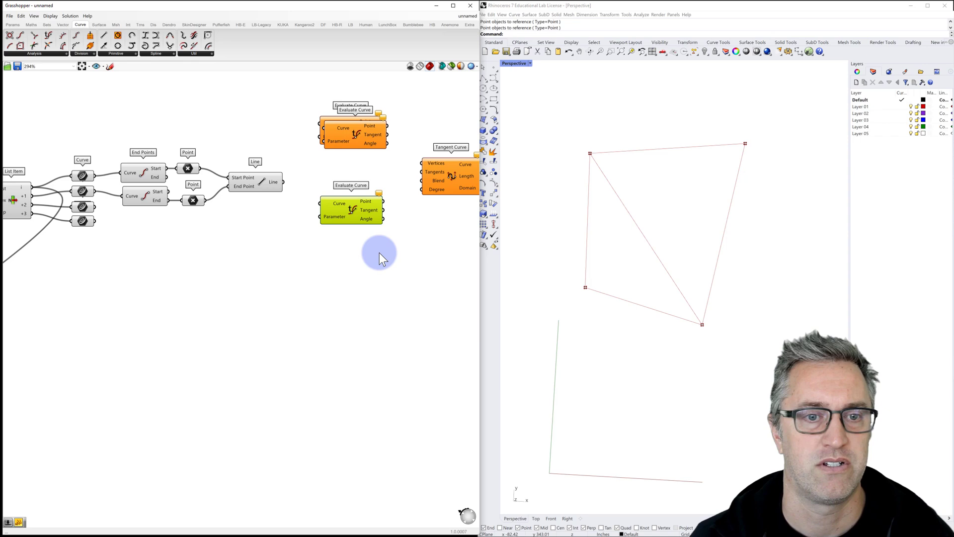
Distribute the three Evaluate Curve components evenly and wire the first and second curves into them.
{"action": "left_click_drag", "start_coordinate": [380, 252], "coordinate": [308, 103]}
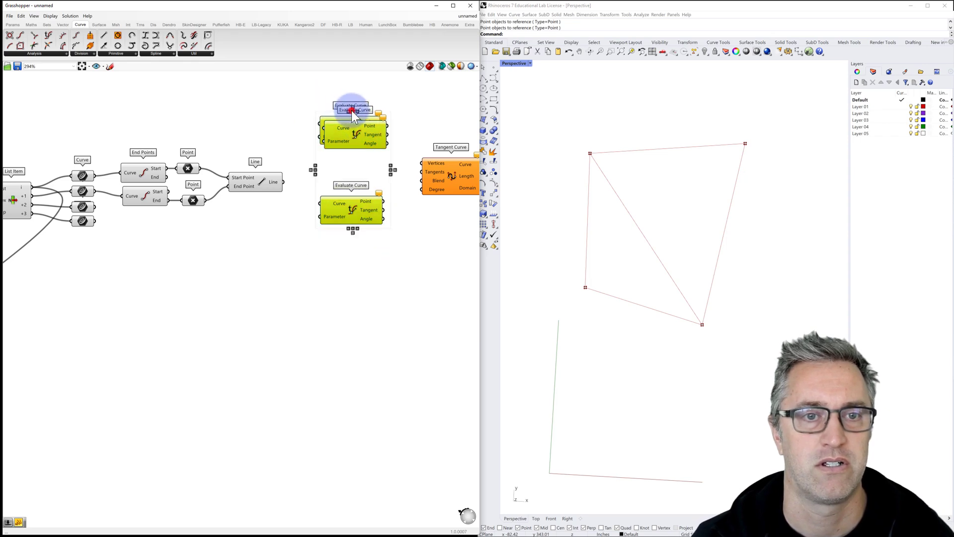
{"action": "left_click", "coordinate": [351, 110]}
{"action": "left_click", "coordinate": [348, 78]}
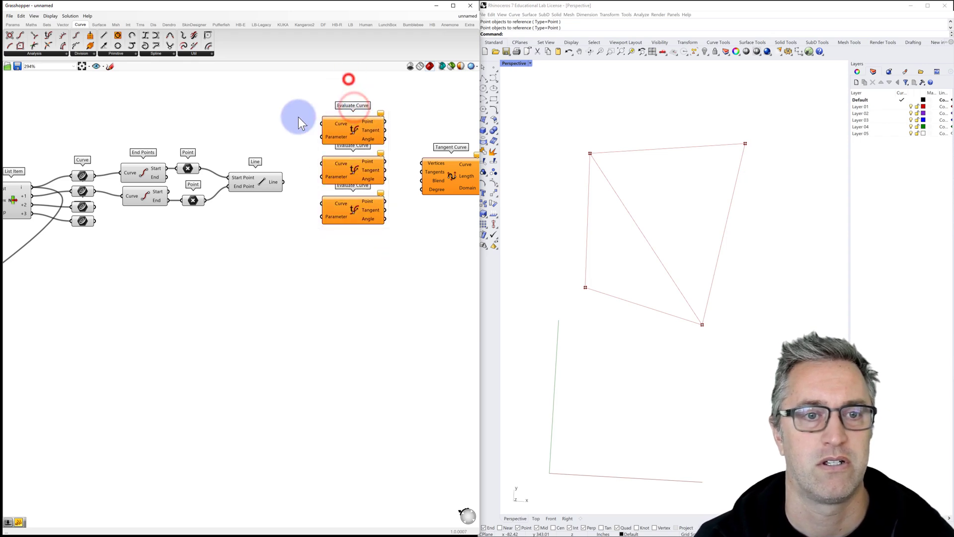
{"action": "left_click", "coordinate": [258, 129]}
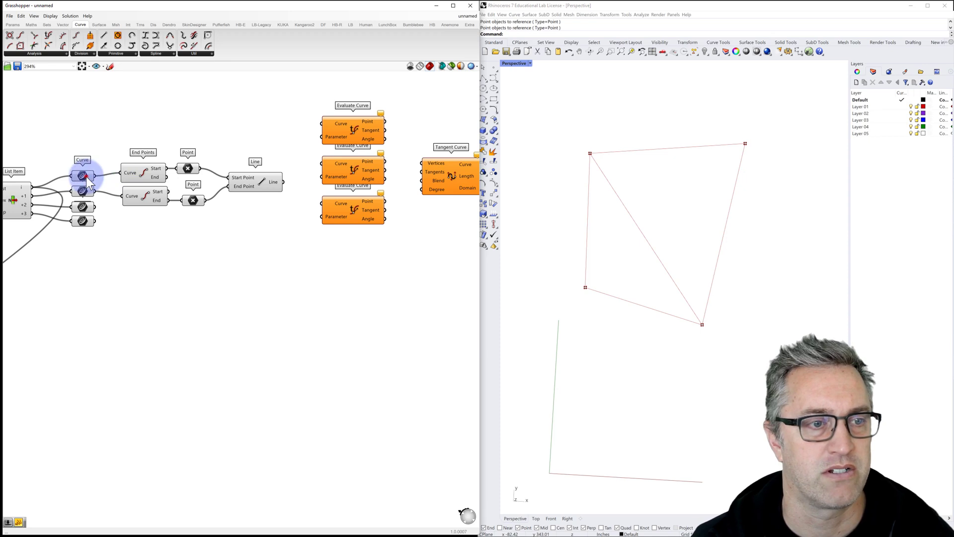
{"action": "left_click_drag", "start_coordinate": [95, 175], "coordinate": [323, 124]}
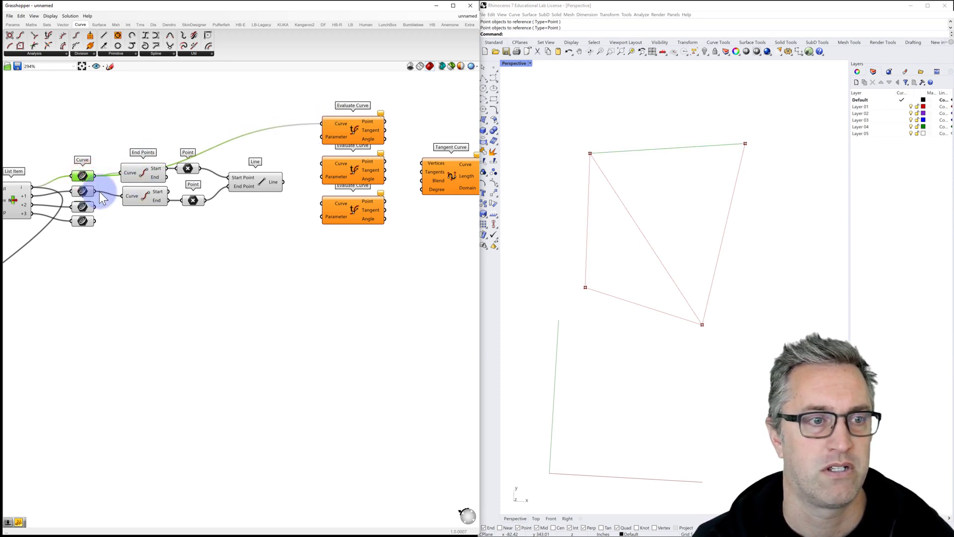
{"action": "left_click_drag", "start_coordinate": [97, 191], "coordinate": [324, 204]}
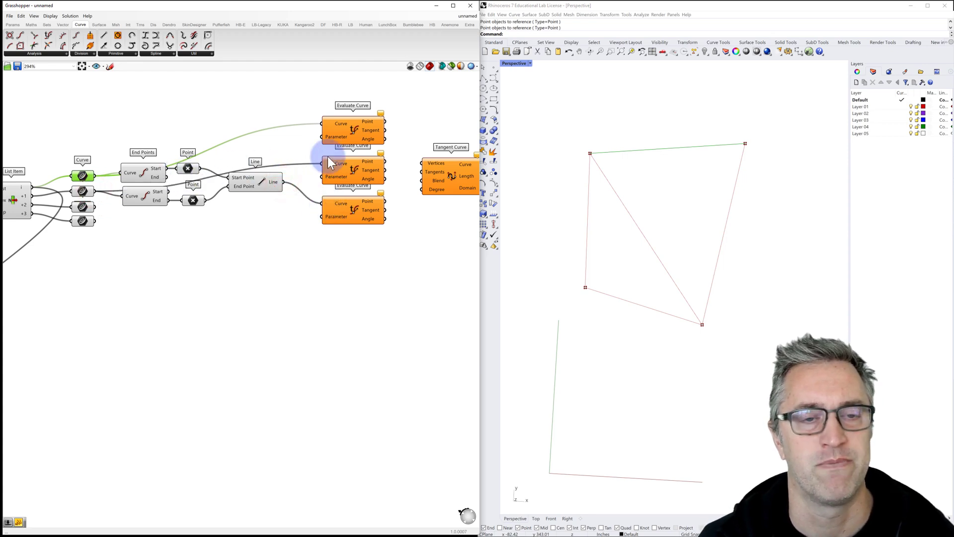
Create a 0.2–0.8 Number Slider at 0.5 driving all three Evaluate Curve Parameter inputs.
{"action": "double_click", "coordinate": [248, 239]}
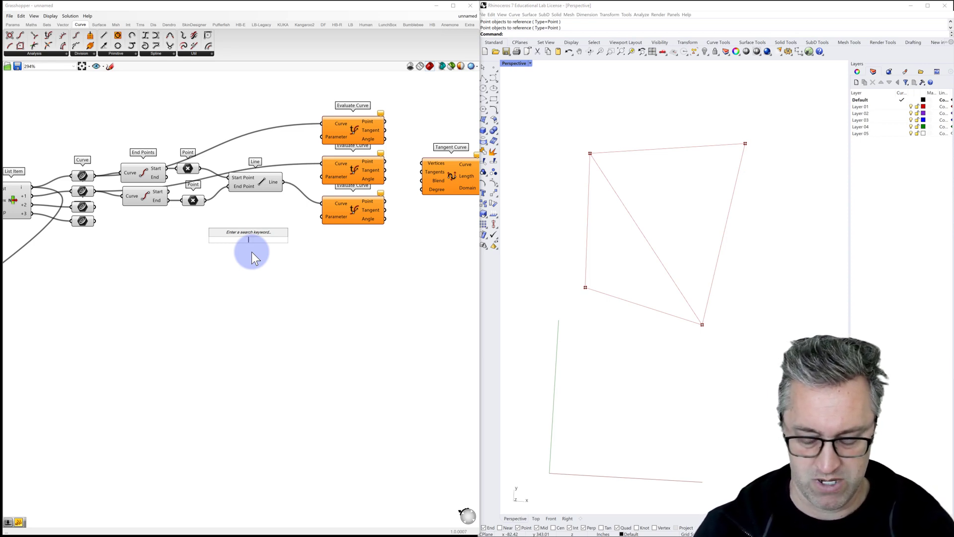
{"action": "type", "text": ".2"}
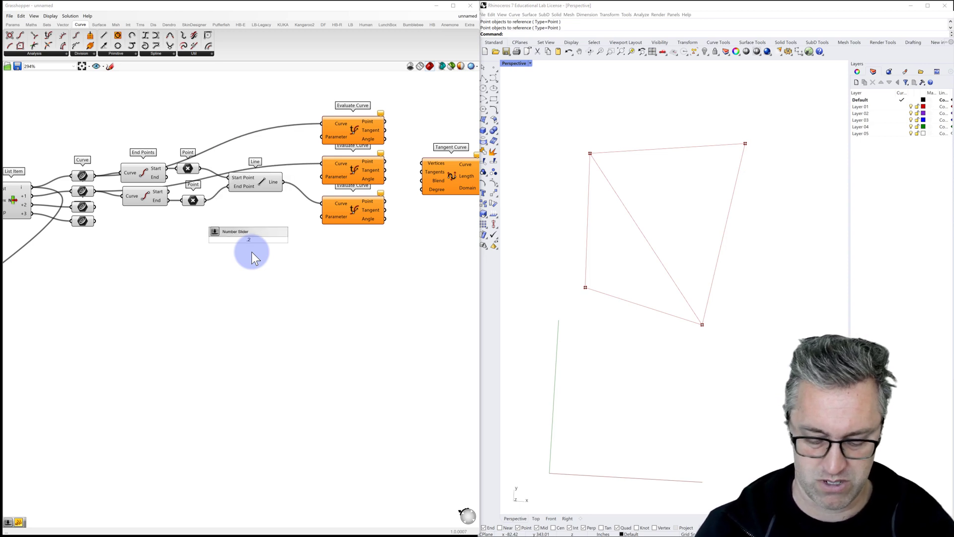
{"action": "type", "text": "<"}
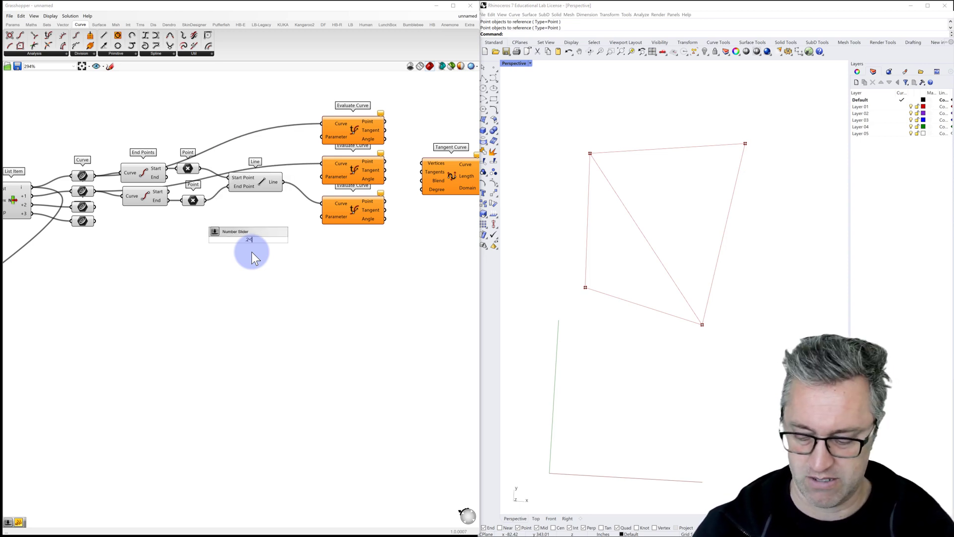
{"action": "type", "text": ".8"}
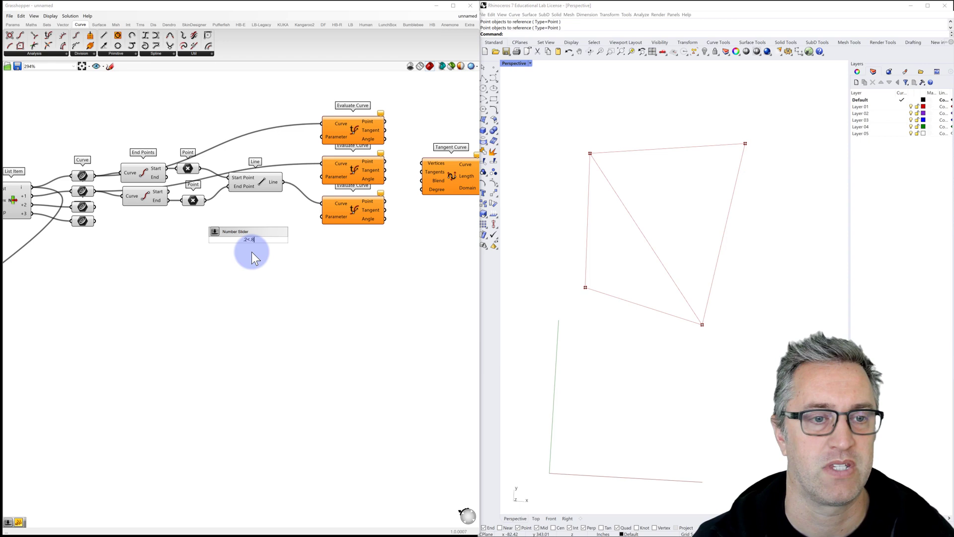
{"action": "key", "text": "Return"}
{"action": "left_click_drag", "start_coordinate": [230, 240], "coordinate": [323, 138]}
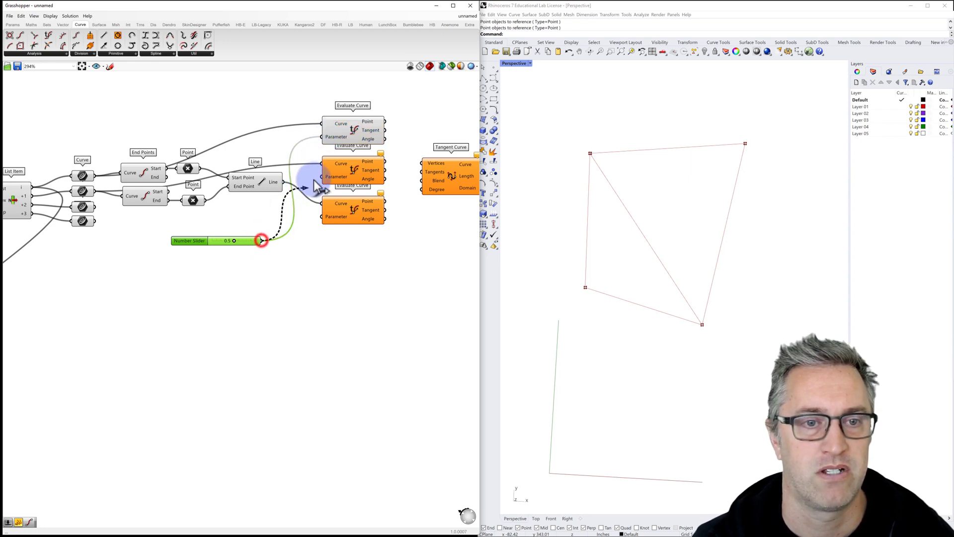
{"action": "left_click_drag", "start_coordinate": [314, 180], "coordinate": [321, 177]}
{"action": "left_click_drag", "start_coordinate": [262, 241], "coordinate": [322, 217]}
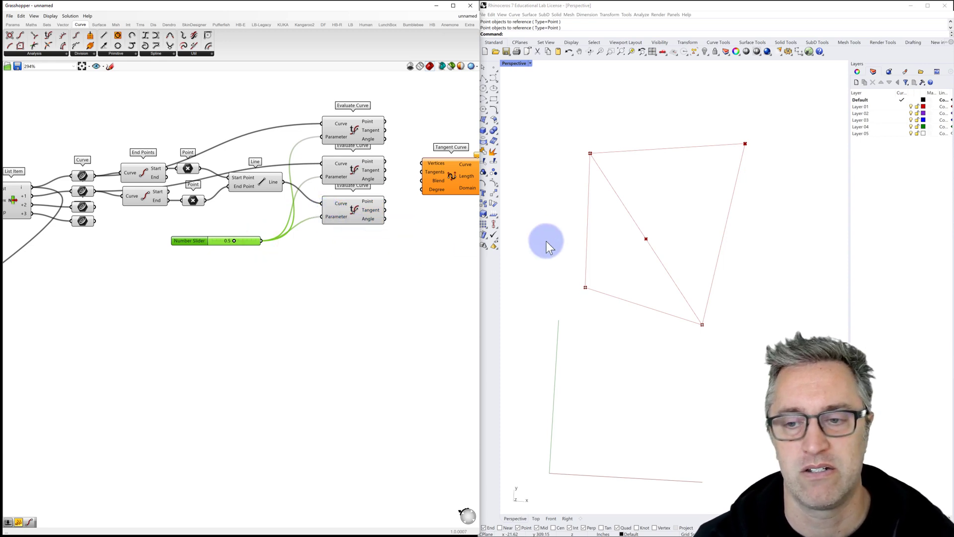
{"action": "scroll", "coordinate": [591, 154], "scroll_direction": "up", "scroll_amount": 5}
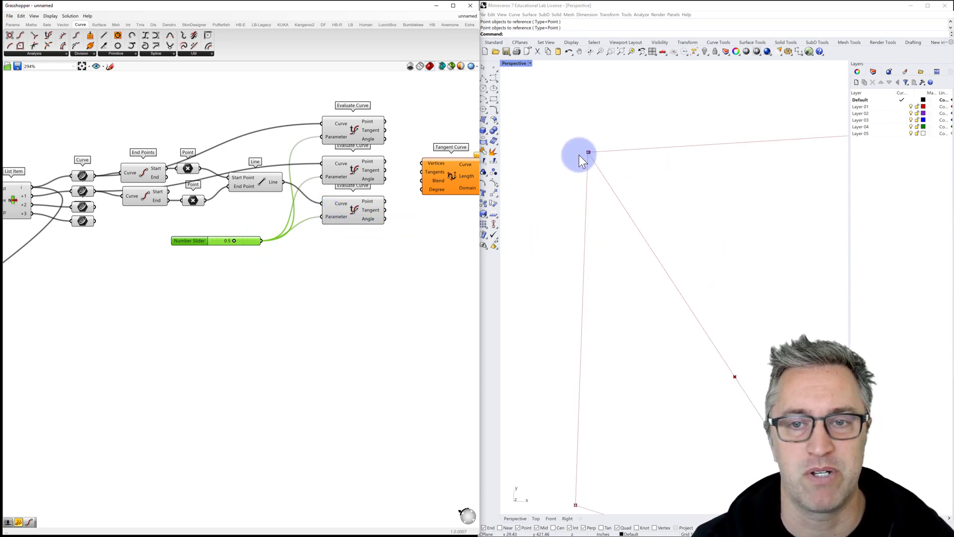
{"action": "scroll", "coordinate": [622, 145], "scroll_direction": "down", "scroll_amount": 1}
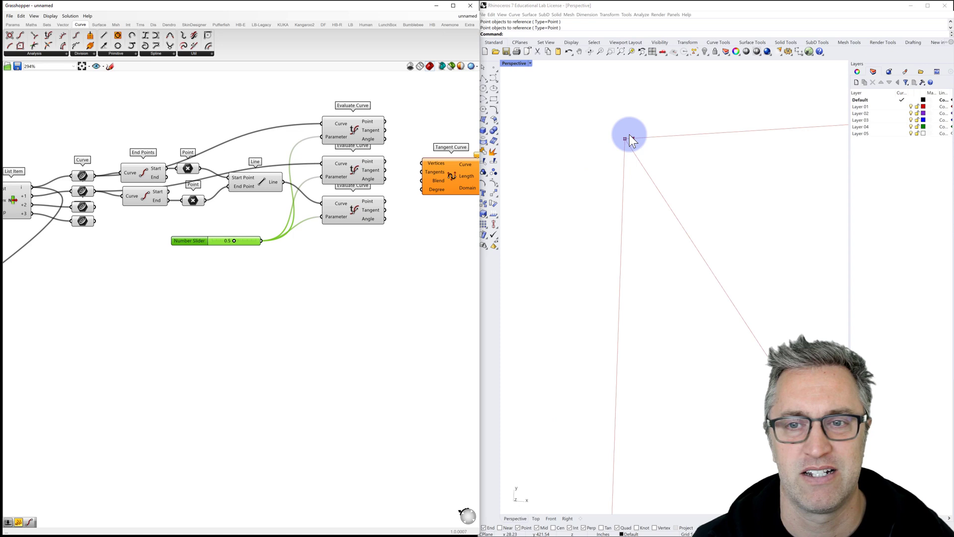
{"action": "mouse_move", "coordinate": [238, 241]}
{"action": "left_mouse_down"}
{"action": "mouse_move", "coordinate": [271, 239]}
{"action": "mouse_move", "coordinate": [205, 242]}
{"action": "mouse_move", "coordinate": [254, 239]}
{"action": "mouse_move", "coordinate": [236, 243]}
{"action": "left_mouse_up"}
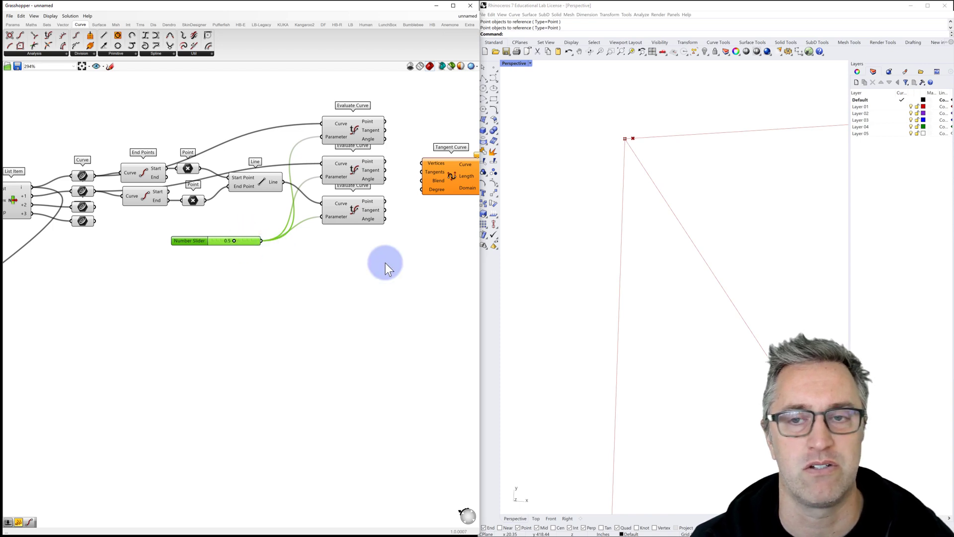
{"action": "scroll", "coordinate": [621, 223], "scroll_direction": "down", "scroll_amount": 5}
{"action": "right_click_drag", "start_coordinate": [650, 256], "coordinate": [622, 222], "text": "shift"}
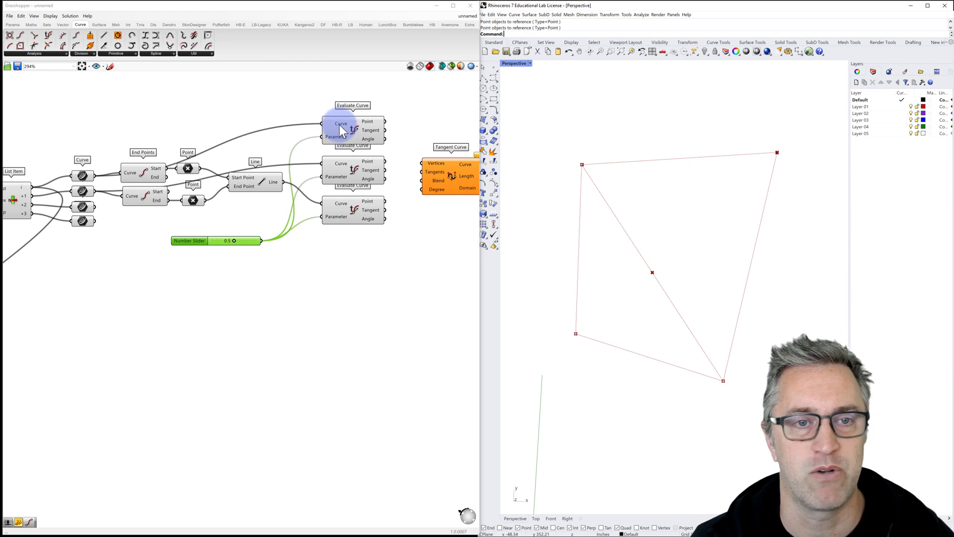
{"action": "mouse_move", "coordinate": [339, 121]}
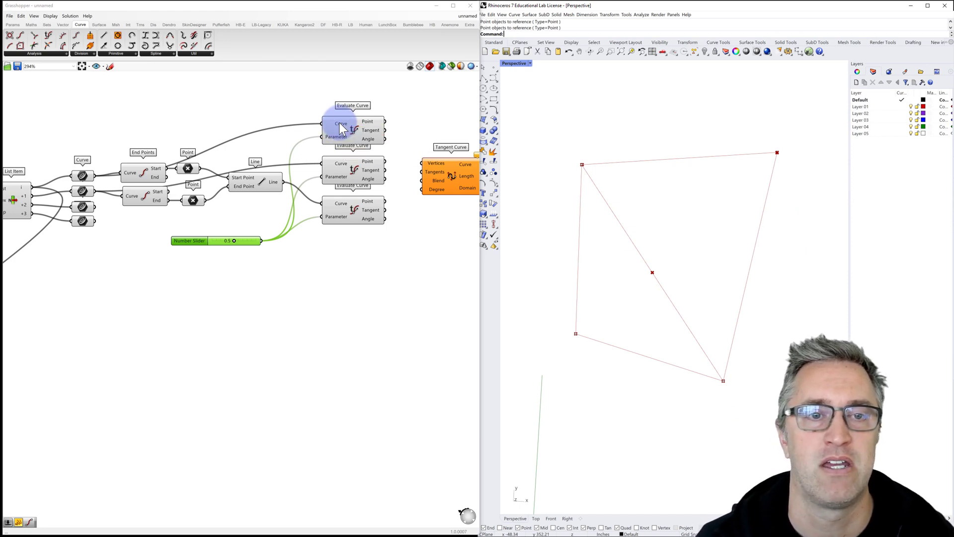
Reparameterize all three Evaluate Curve Curve inputs, then feed the middle point into Tangent Curve's Vertices.
{"action": "right_click", "coordinate": [339, 123]}
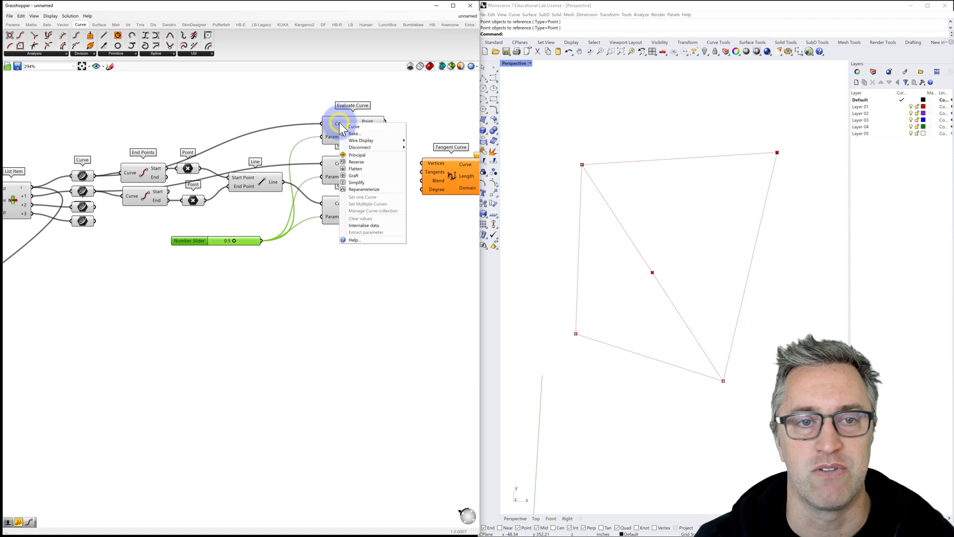
{"action": "left_click", "coordinate": [360, 189]}
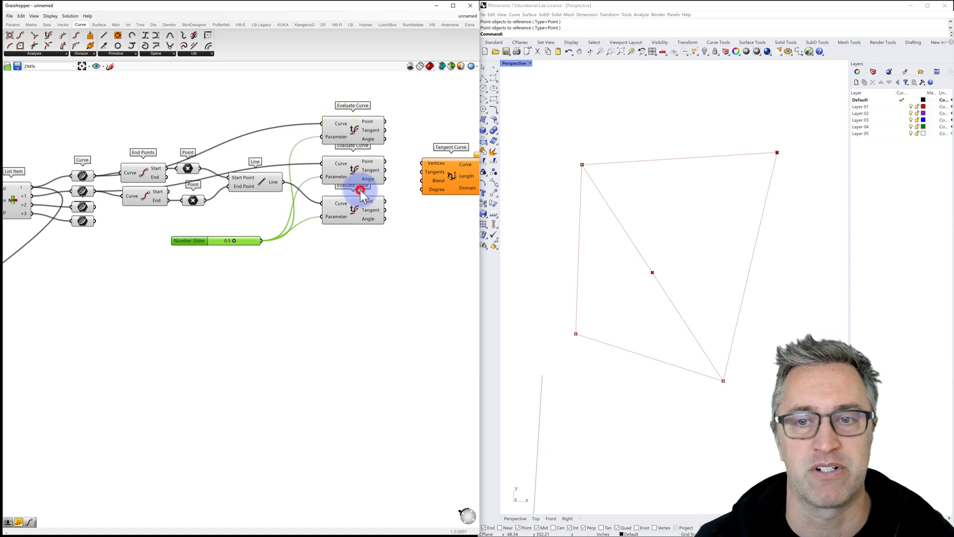
{"action": "right_click", "coordinate": [336, 164]}
{"action": "left_click", "coordinate": [360, 231]}
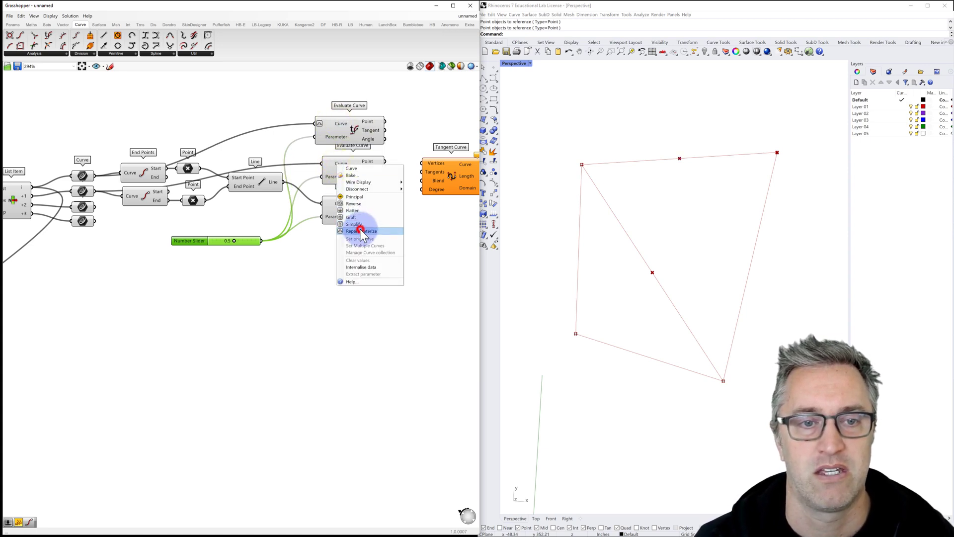
{"action": "right_click", "coordinate": [338, 204]}
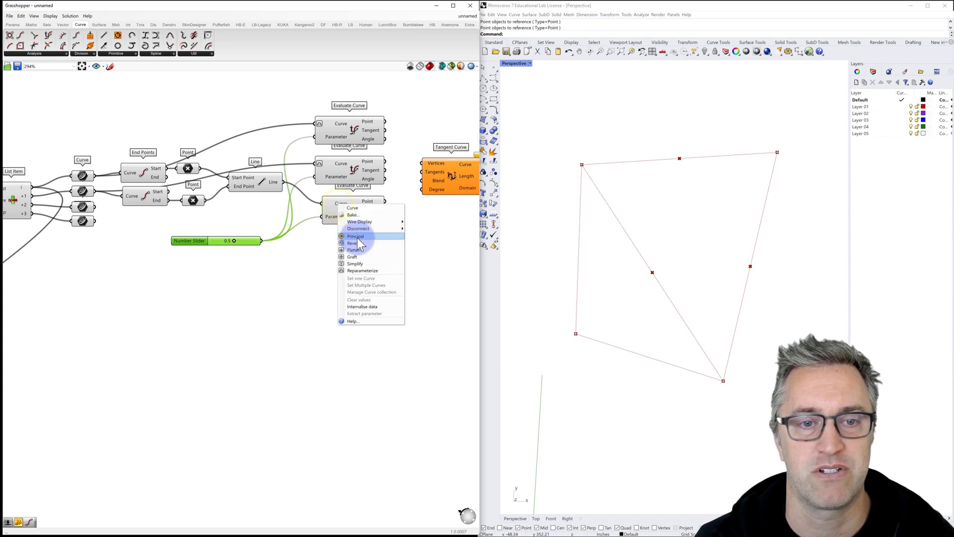
{"action": "left_click", "coordinate": [356, 271]}
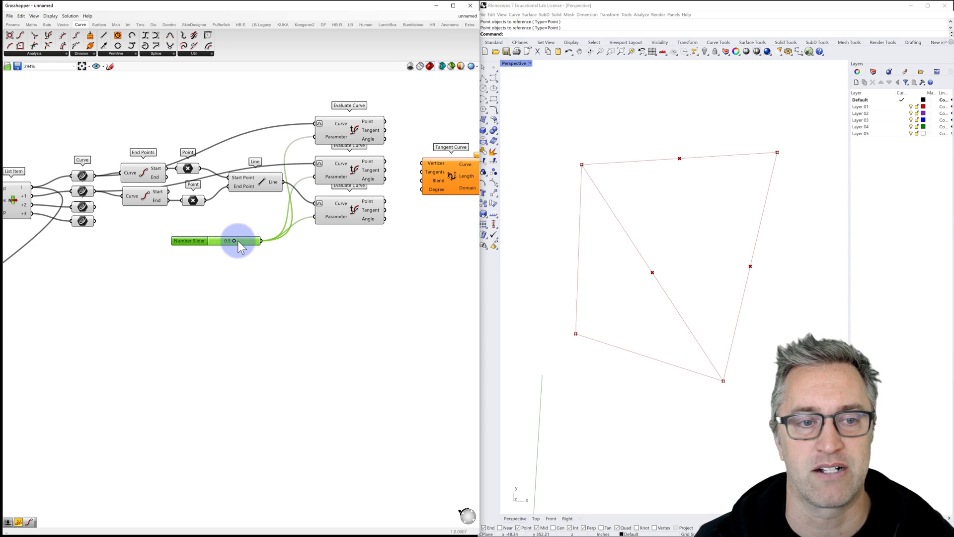
{"action": "mouse_move", "coordinate": [236, 241]}
{"action": "left_mouse_down"}
{"action": "mouse_move", "coordinate": [191, 238]}
{"action": "mouse_move", "coordinate": [285, 228]}
{"action": "mouse_move", "coordinate": [201, 223]}
{"action": "mouse_move", "coordinate": [273, 215]}
{"action": "mouse_move", "coordinate": [271, 224]}
{"action": "mouse_move", "coordinate": [192, 222]}
{"action": "mouse_move", "coordinate": [293, 228]}
{"action": "mouse_move", "coordinate": [196, 222]}
{"action": "mouse_move", "coordinate": [234, 241]}
{"action": "left_mouse_up"}
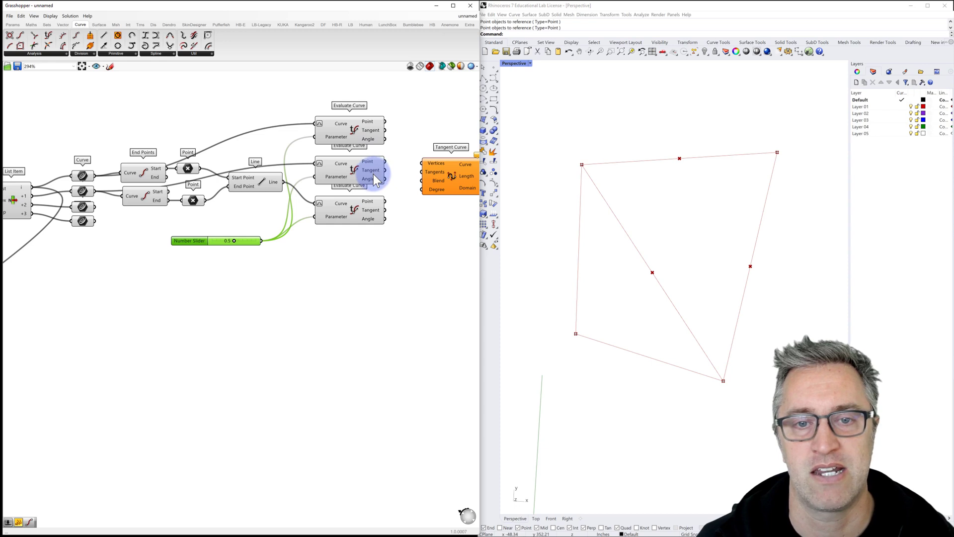
{"action": "left_click_drag", "start_coordinate": [386, 121], "coordinate": [428, 163]}
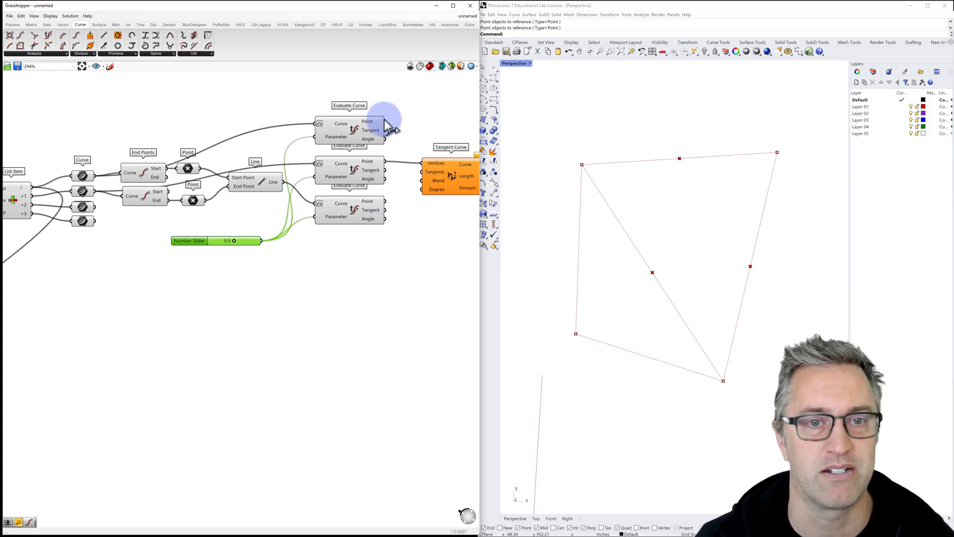
Add the top and bottom points to Tangent Curve's Vertices and the top and middle tangents to Tangents.
{"action": "left_click_drag", "start_coordinate": [385, 121], "coordinate": [422, 163], "text": "shift"}
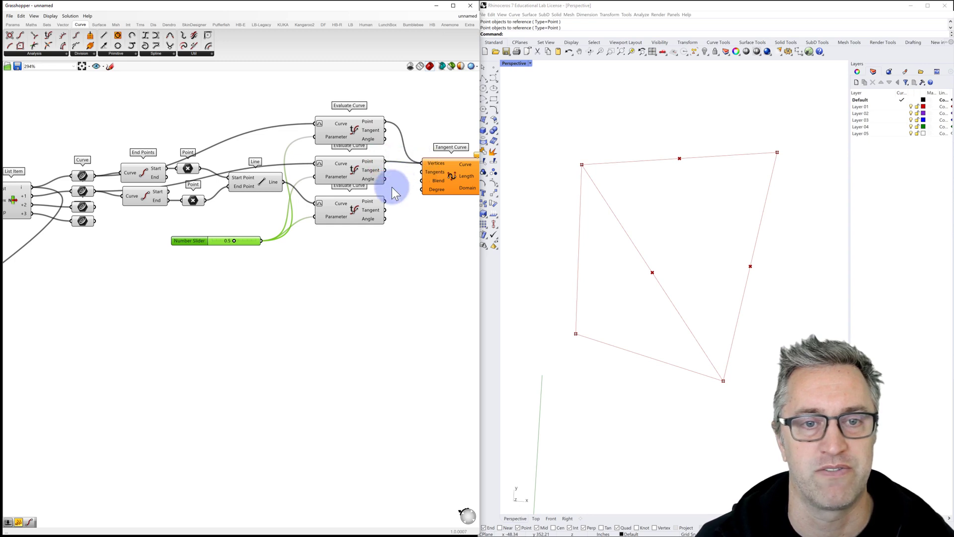
{"action": "left_click_drag", "start_coordinate": [387, 204], "coordinate": [423, 163], "text": "shift"}
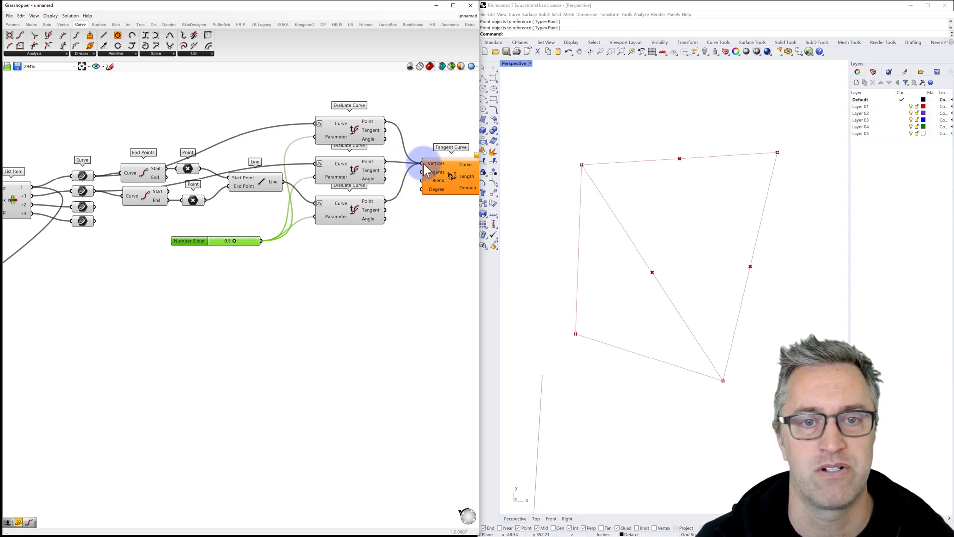
{"action": "left_click_drag", "start_coordinate": [387, 129], "coordinate": [423, 179]}
{"action": "left_click_drag", "start_coordinate": [386, 210], "coordinate": [425, 169]}
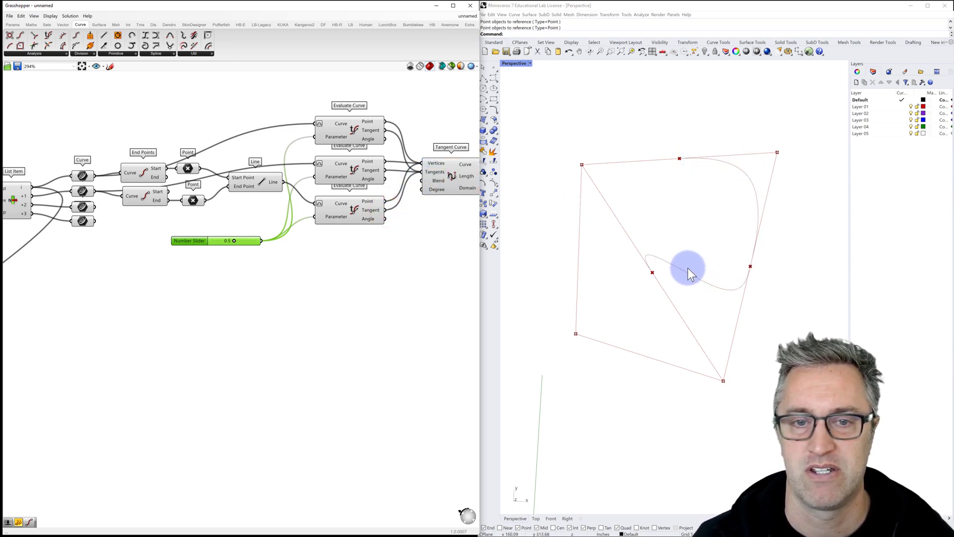
{"action": "right_click_drag", "start_coordinate": [426, 241], "coordinate": [364, 237]}
{"action": "left_click_drag", "start_coordinate": [397, 173], "coordinate": [447, 168]}
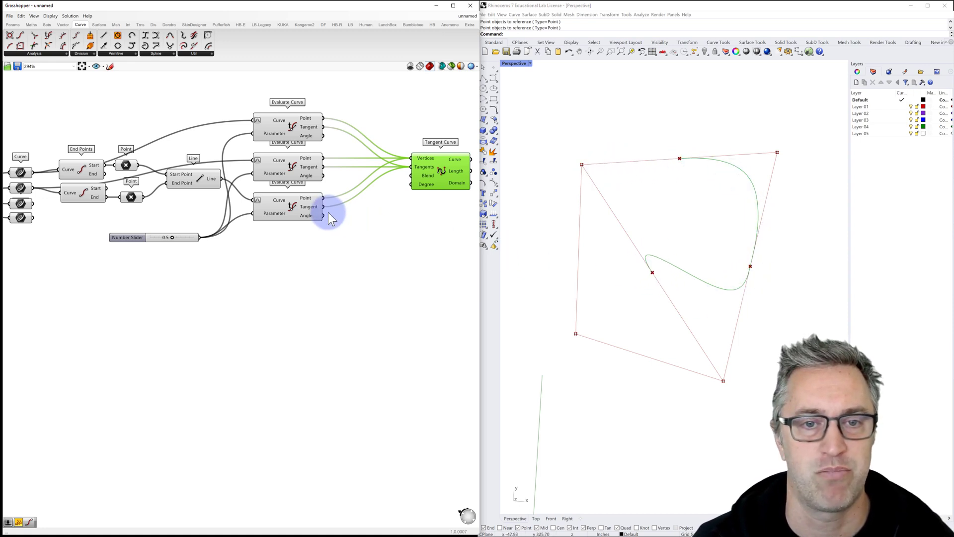
Add a Reverse component flipping the bottom tangent and feed it into Tangent Curve's Tangents.
{"action": "left_click", "coordinate": [291, 212]}
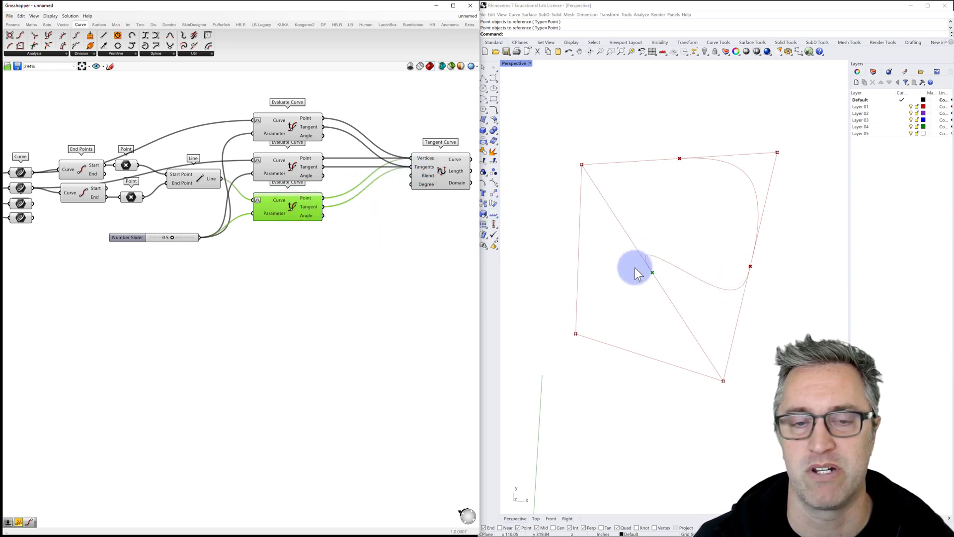
{"action": "double_click", "coordinate": [356, 220]}
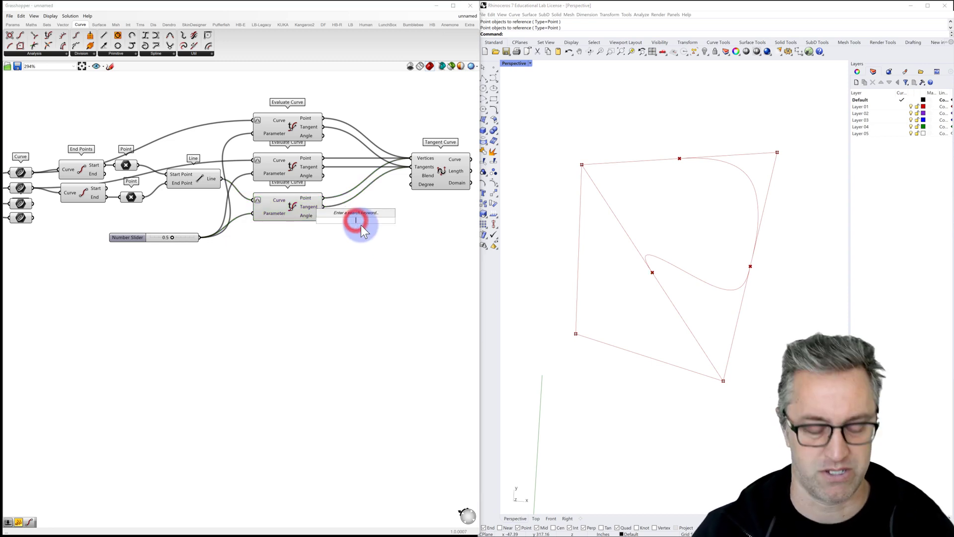
{"action": "type", "text": "reverse"}
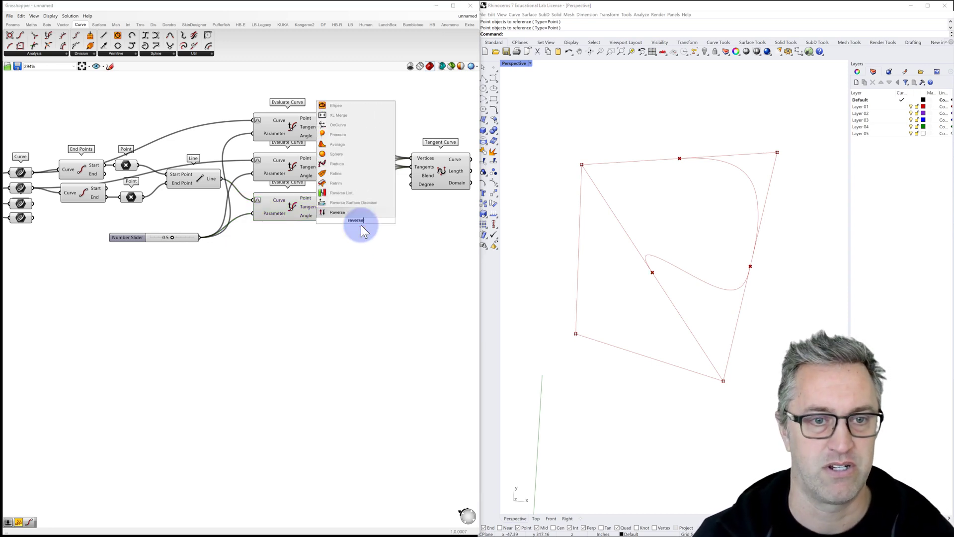
{"action": "left_click", "coordinate": [336, 213]}
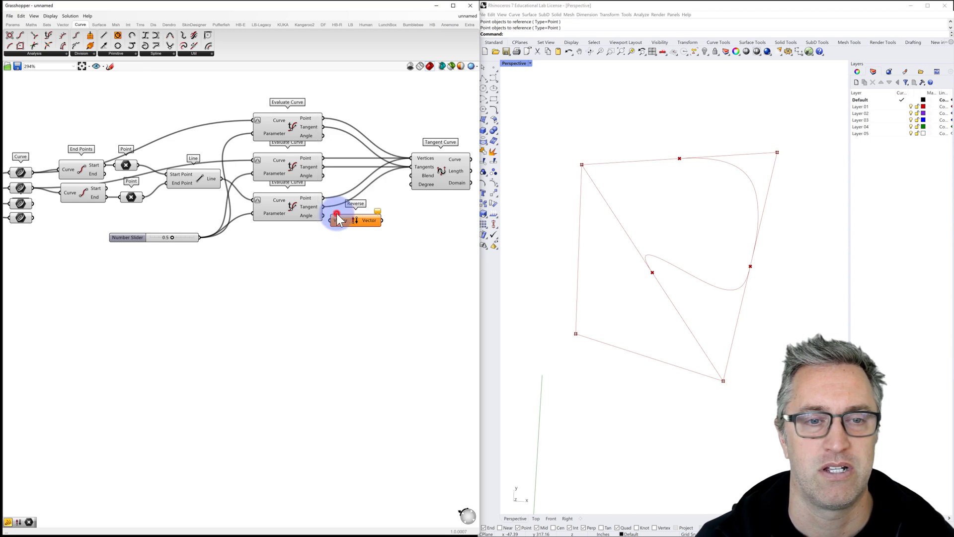
{"action": "mouse_move", "coordinate": [341, 222]}
{"action": "left_mouse_down"}
{"action": "mouse_move", "coordinate": [352, 213]}
{"action": "mouse_move", "coordinate": [341, 214]}
{"action": "left_mouse_up"}
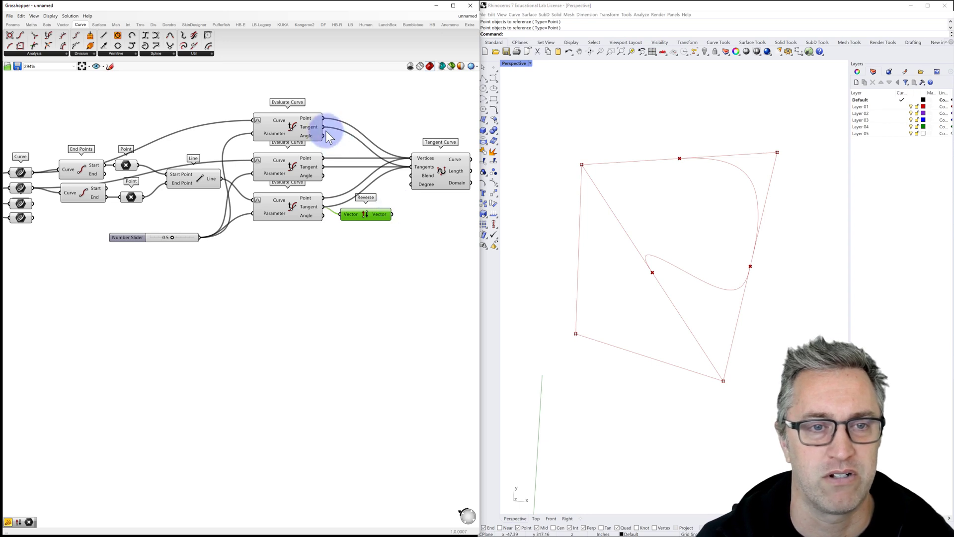
{"action": "left_click_drag", "start_coordinate": [324, 206], "coordinate": [410, 166]}
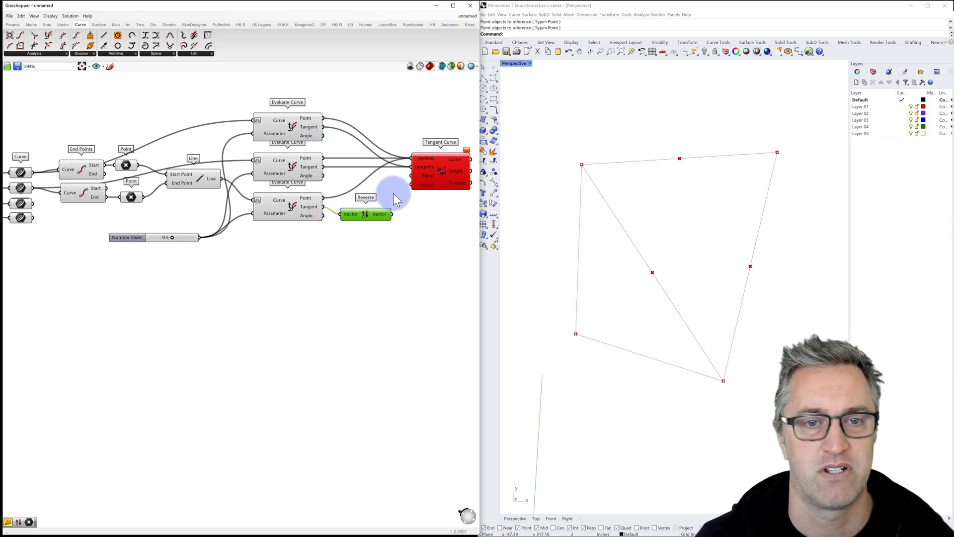
{"action": "left_click_drag", "start_coordinate": [393, 215], "coordinate": [413, 170], "text": "shift"}
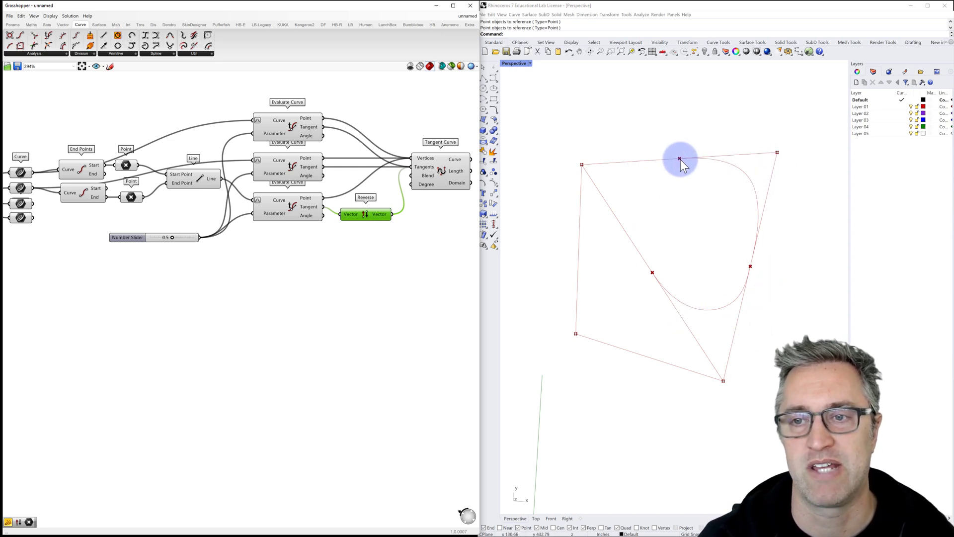
{"action": "left_click", "coordinate": [442, 170]}
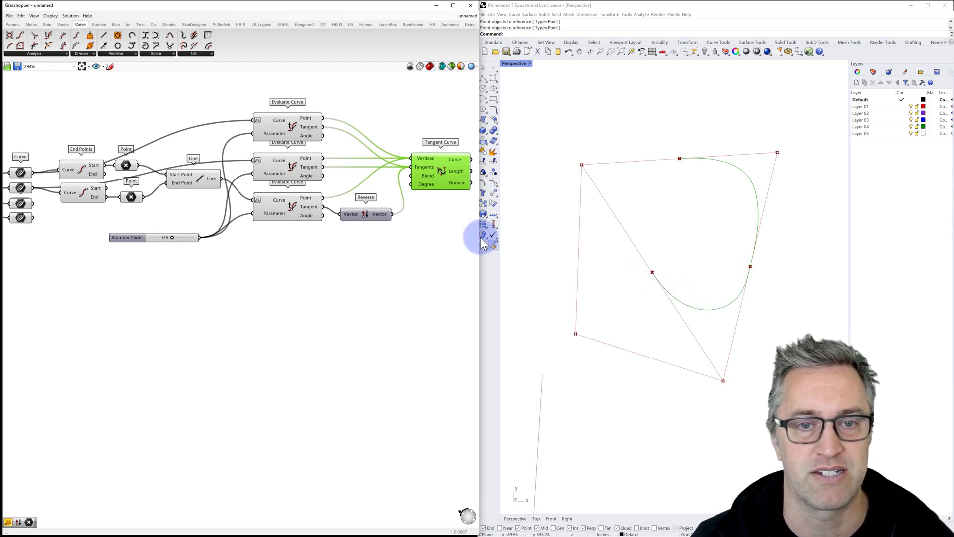
{"action": "mouse_move", "coordinate": [423, 175]}
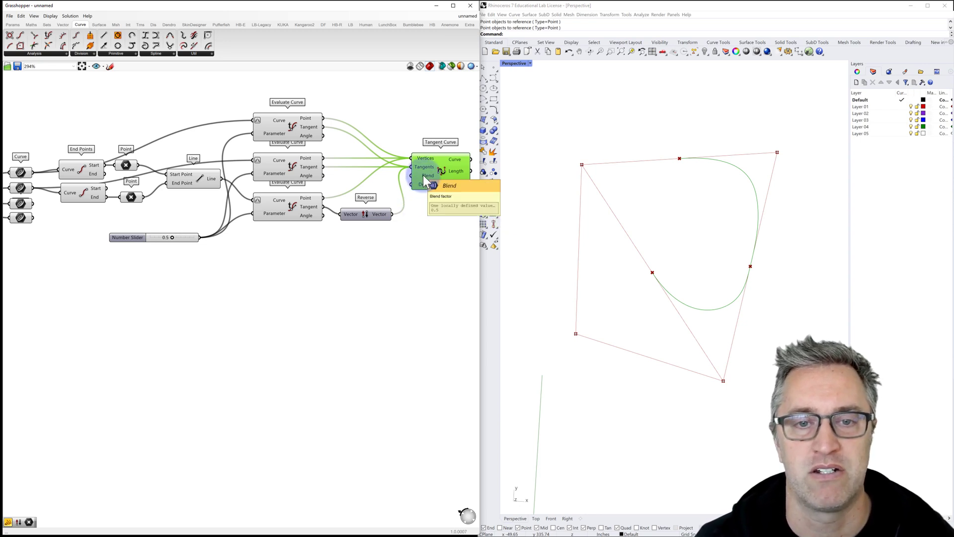
Create a 0–1 Number Slider wired to Tangent Curve's Blend and set it to 0.54.
{"action": "double_click", "coordinate": [414, 247]}
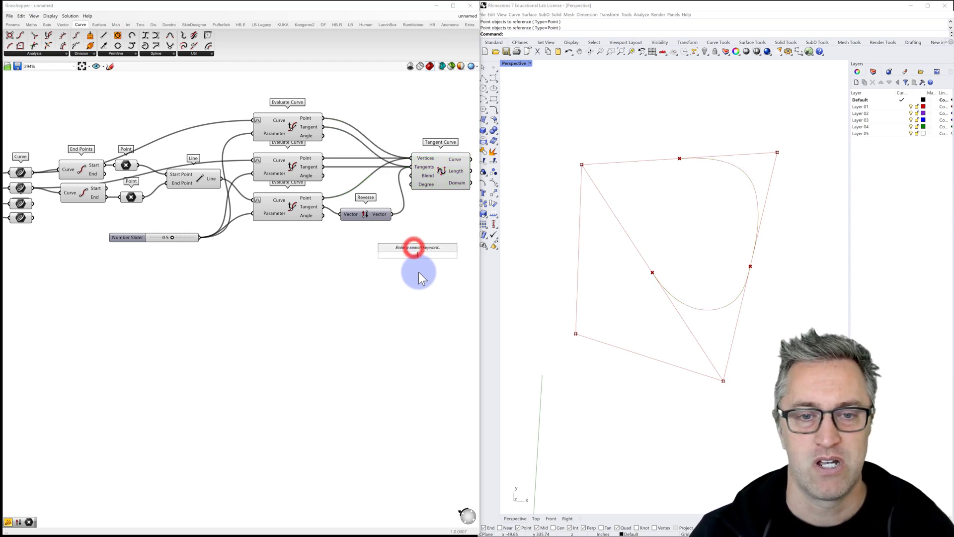
{"action": "type", "text": "0"}
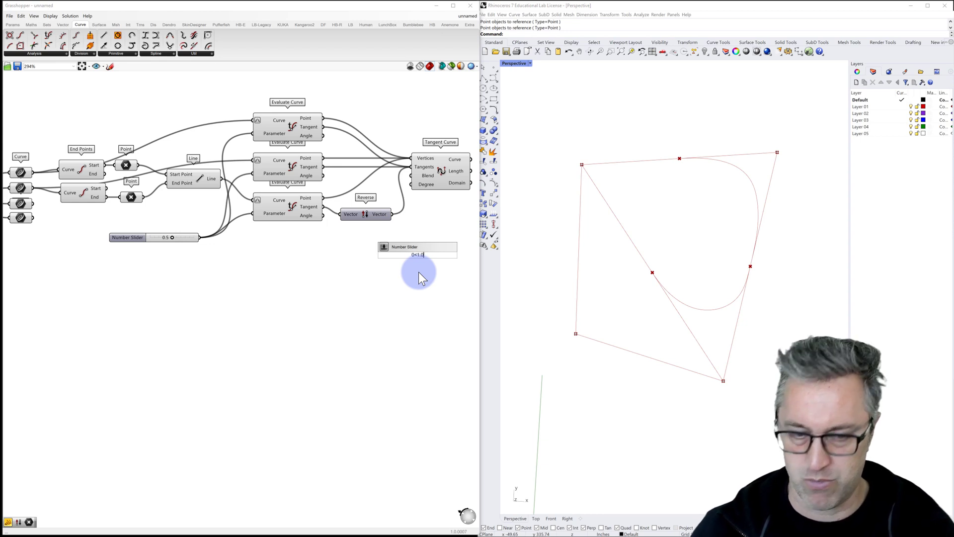
{"action": "type", "text": "<1.0"}
{"action": "key", "text": "Return"}
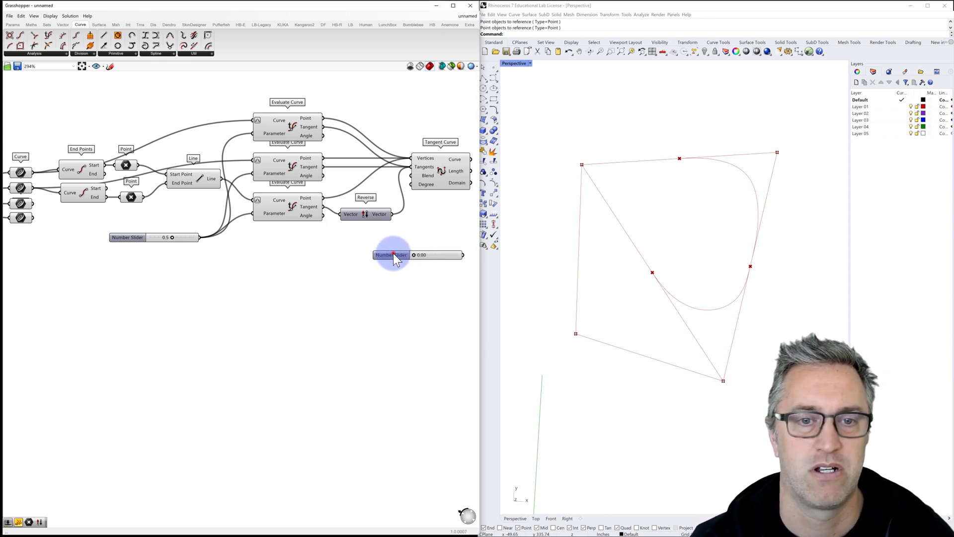
{"action": "left_click_drag", "start_coordinate": [393, 253], "coordinate": [319, 255]}
{"action": "left_click_drag", "start_coordinate": [390, 256], "coordinate": [410, 177]}
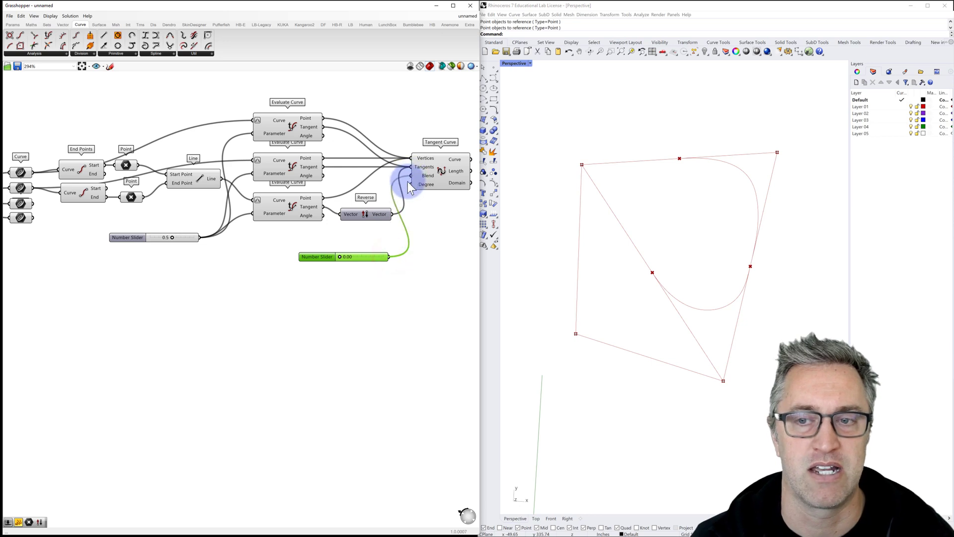
{"action": "left_click", "coordinate": [339, 257]}
{"action": "left_click_drag", "start_coordinate": [339, 257], "coordinate": [363, 257]}
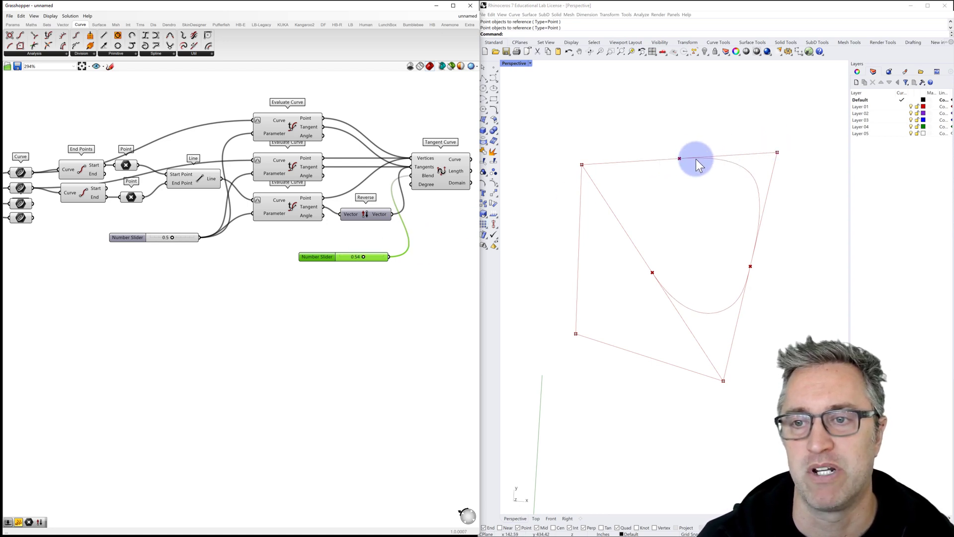
Change the Blend slider's maximum to 5.00.
{"action": "double_click", "coordinate": [323, 257]}
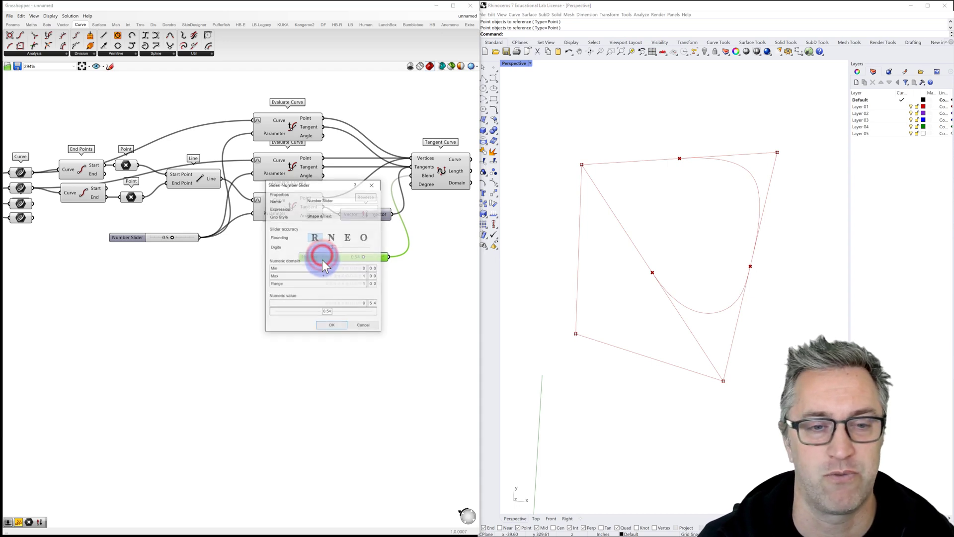
{"action": "double_click", "coordinate": [357, 274]}
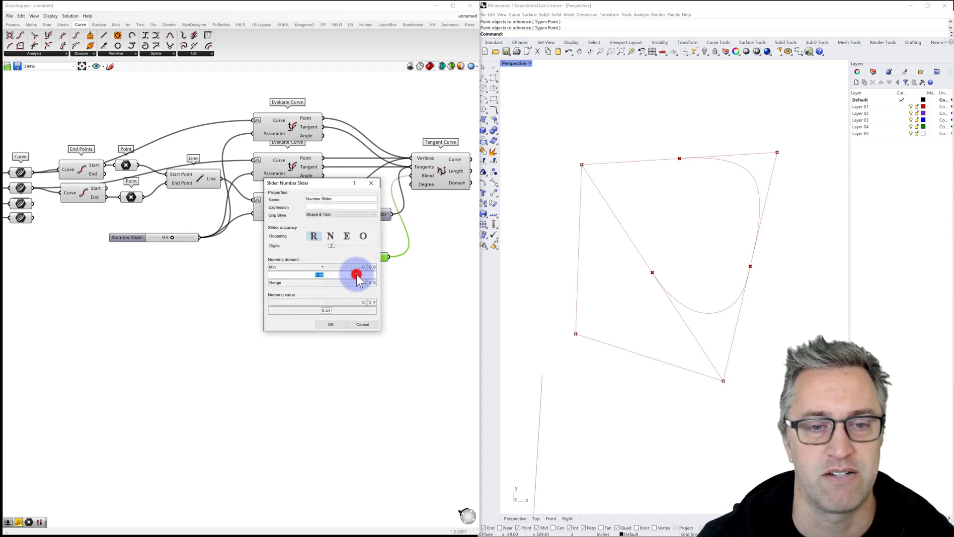
{"action": "type", "text": "5"}
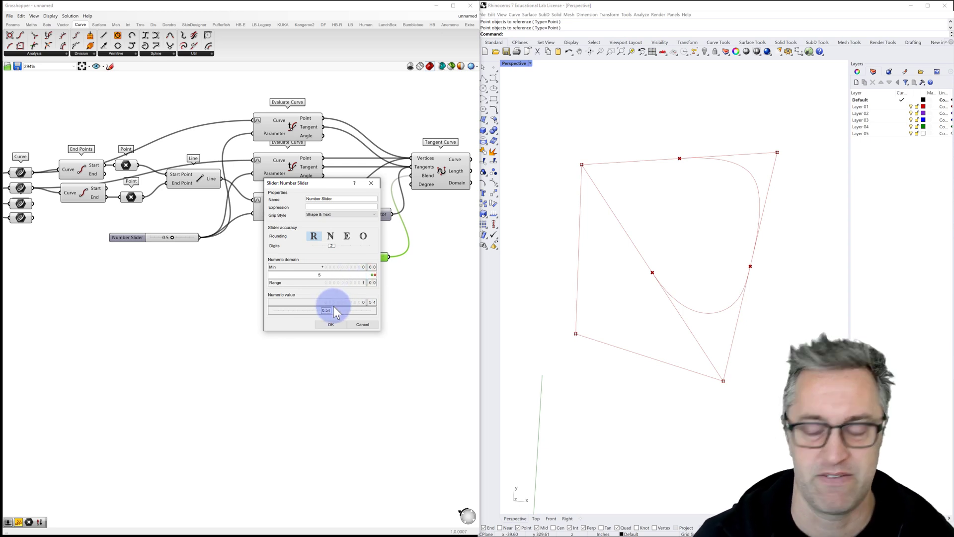
{"action": "type", "text": ".00"}
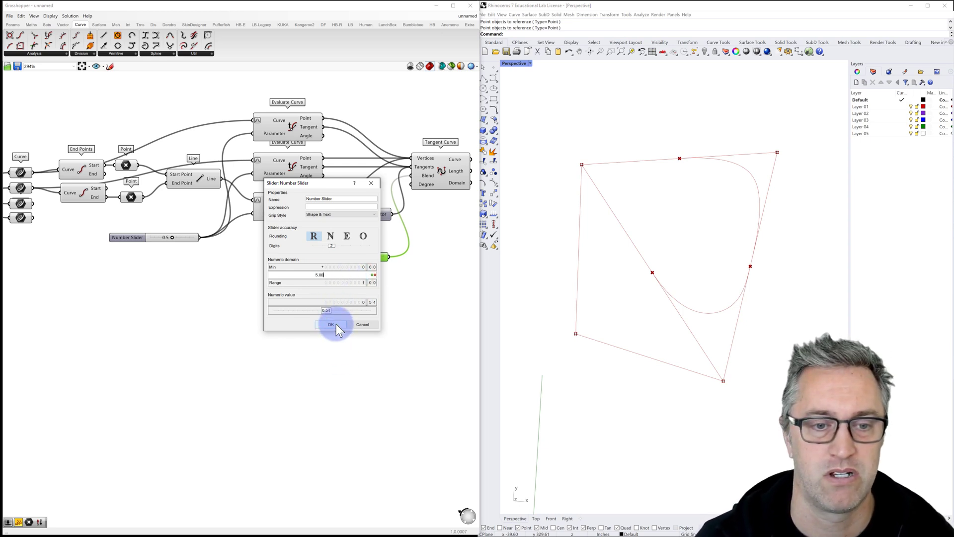
{"action": "left_click", "coordinate": [336, 325]}
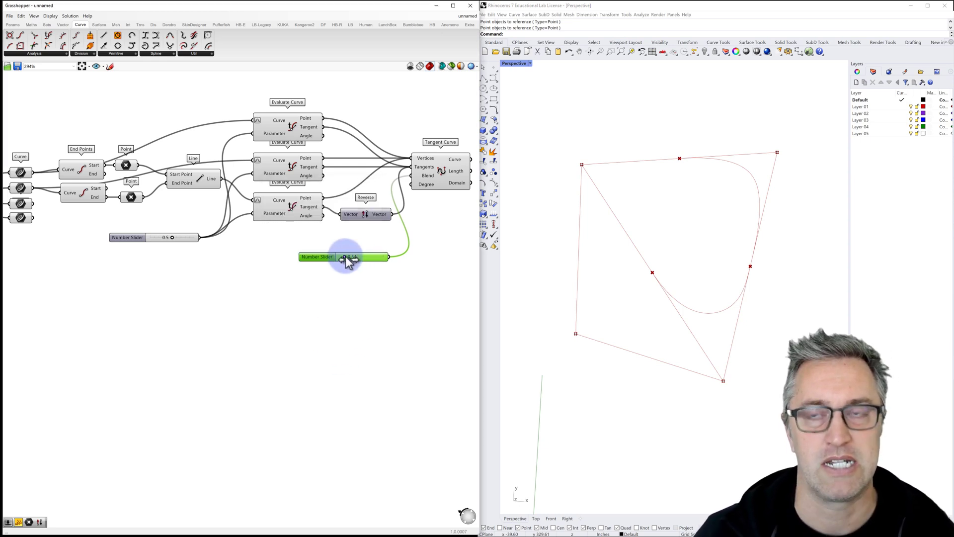
Push Blend up to 5, looping the curve, then lower it back to about 0.56.
{"action": "mouse_move", "coordinate": [345, 255]}
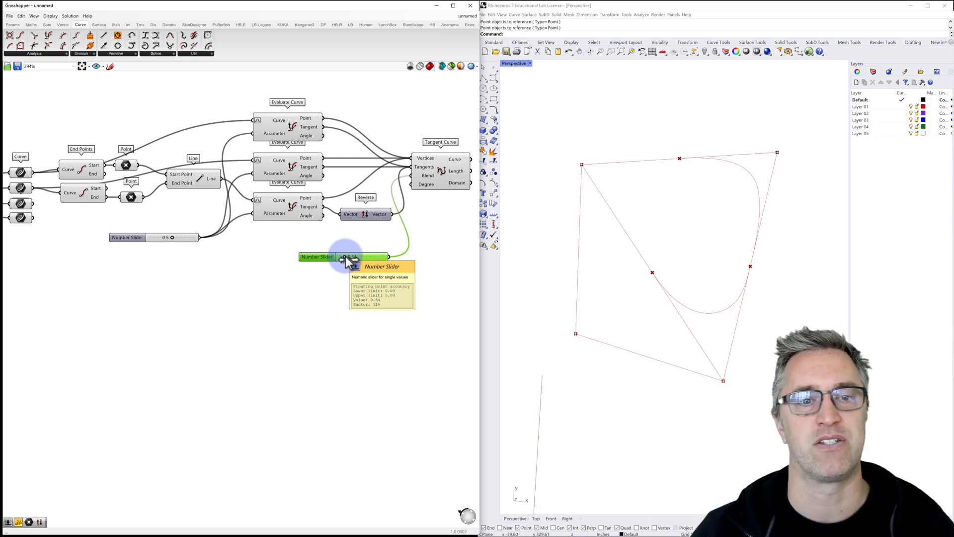
{"action": "left_click_drag", "start_coordinate": [345, 255], "coordinate": [431, 263]}
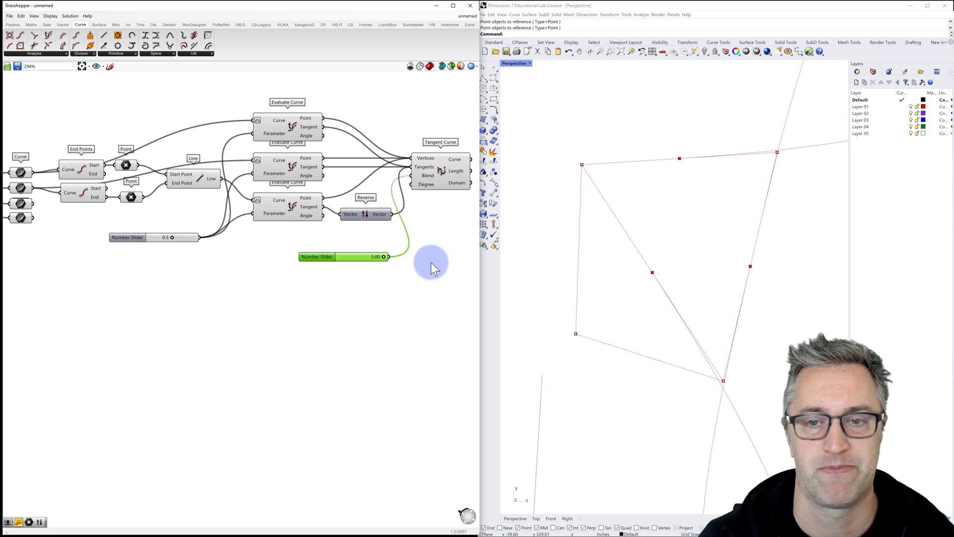
{"action": "scroll", "coordinate": [517, 272], "scroll_direction": "down", "scroll_amount": 5}
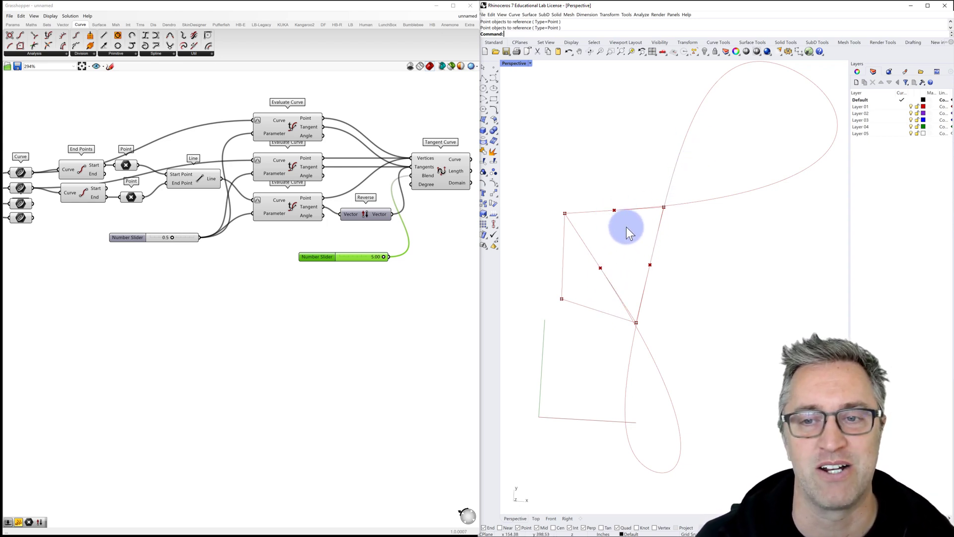
{"action": "left_click_drag", "start_coordinate": [383, 255], "coordinate": [354, 267]}
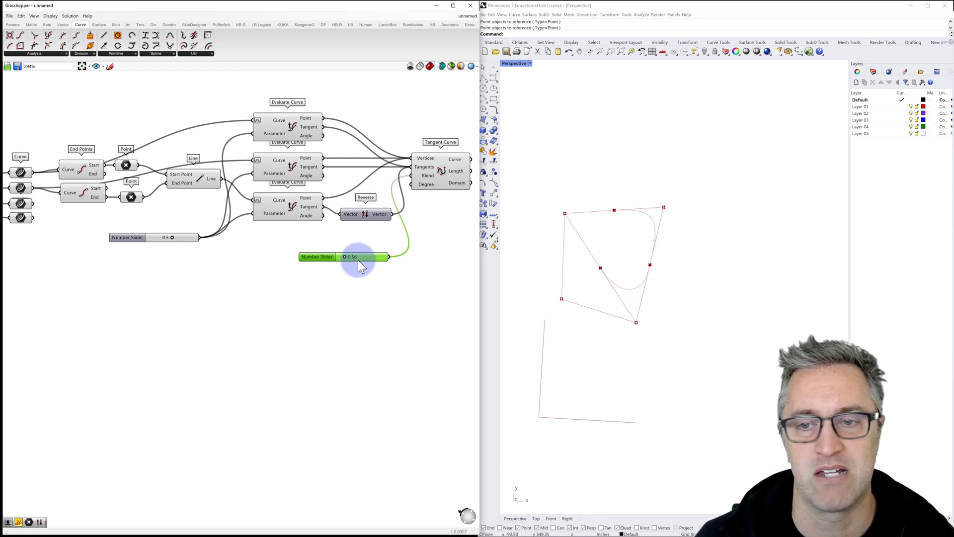
Set the Blend slider's maximum back to 1.
{"action": "scroll", "coordinate": [358, 260], "scroll_direction": "up", "scroll_amount": 5}
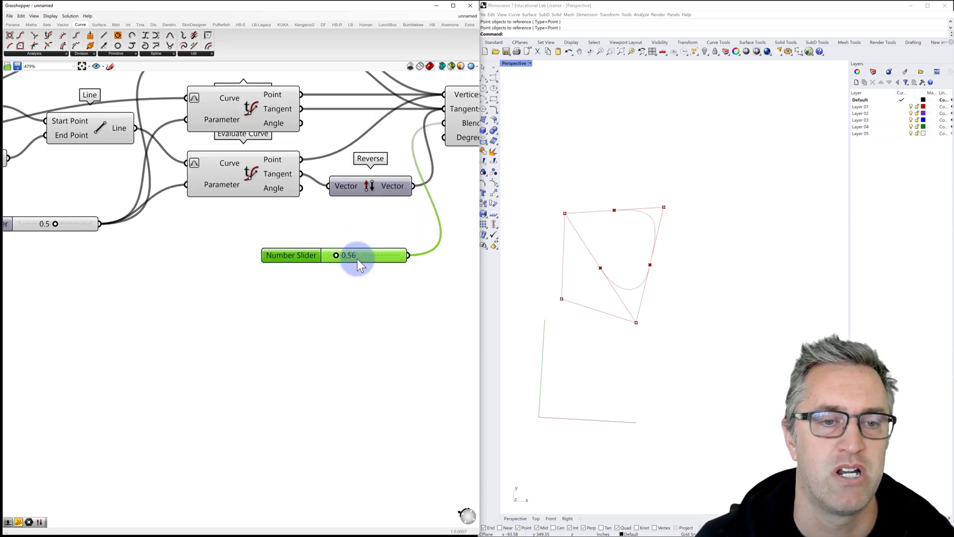
{"action": "scroll", "coordinate": [336, 257], "scroll_direction": "up", "scroll_amount": 1}
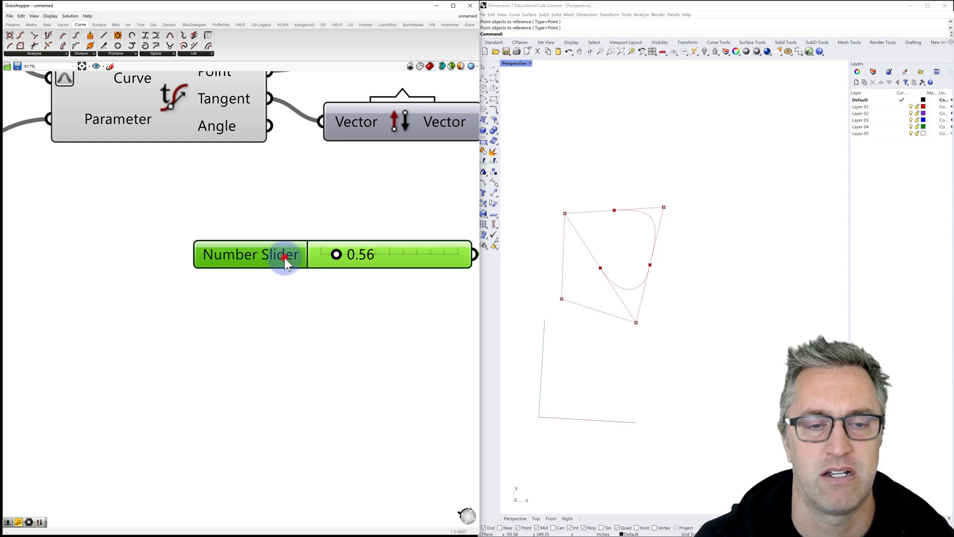
{"action": "double_click", "coordinate": [284, 257]}
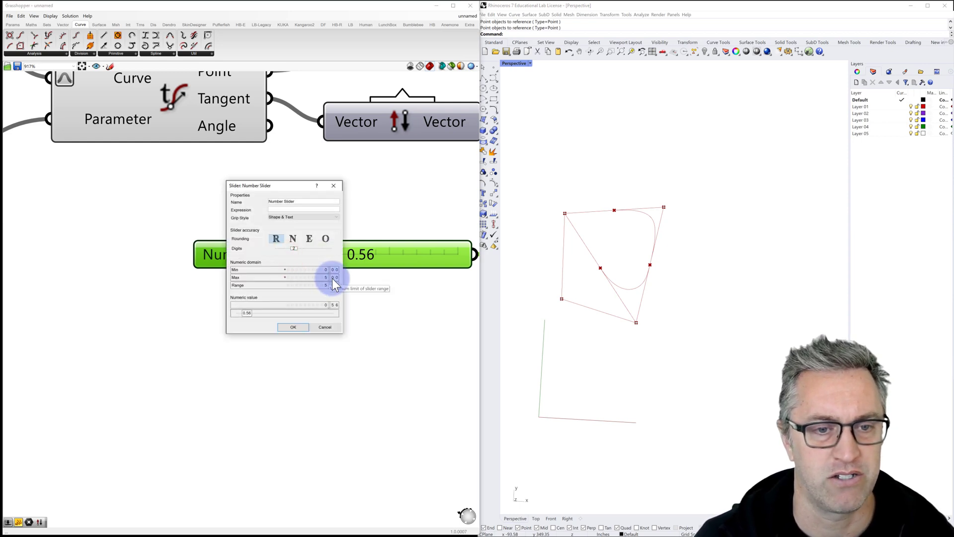
{"action": "double_click", "coordinate": [332, 278]}
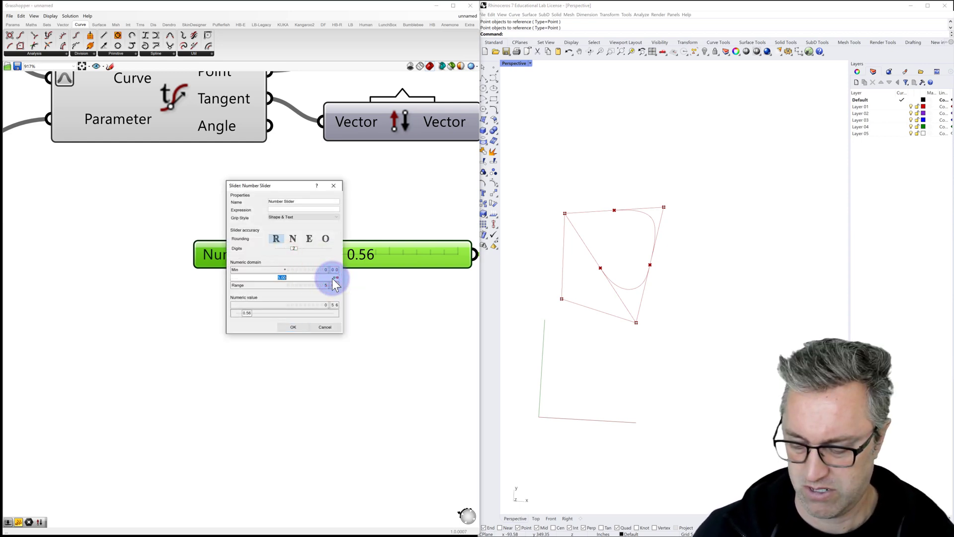
{"action": "key", "text": "BackSpace"}
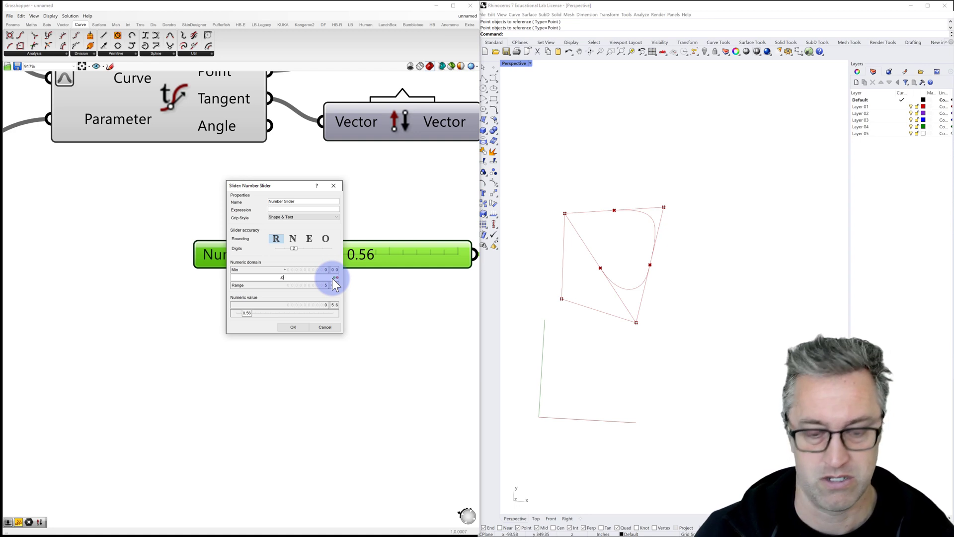
{"action": "type", "text": "100"}
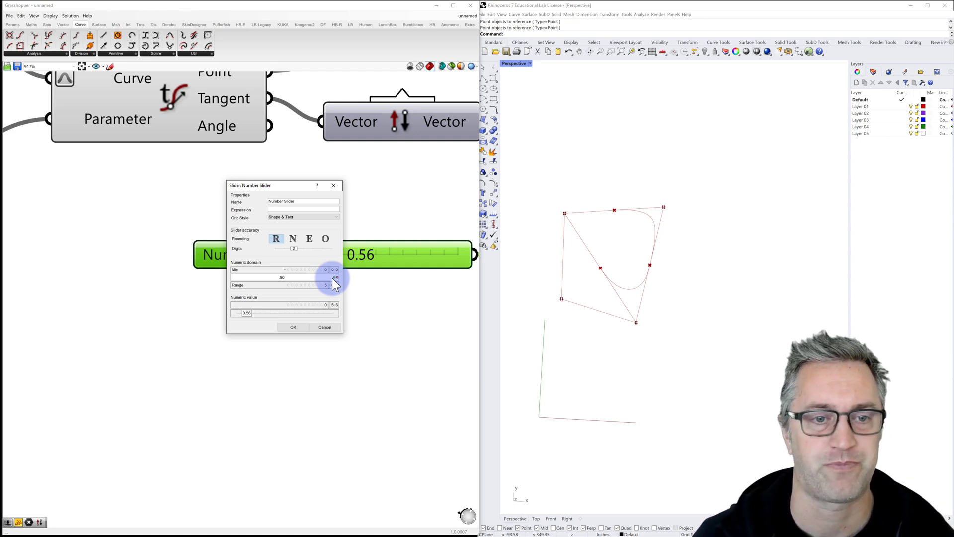
{"action": "left_click", "coordinate": [302, 326]}
Set Blend to 0.50 and bring the whole definition back into view.
{"action": "mouse_move", "coordinate": [417, 254]}
{"action": "left_mouse_down"}
{"action": "mouse_move", "coordinate": [367, 267]}
{"action": "mouse_move", "coordinate": [412, 258]}
{"action": "mouse_move", "coordinate": [405, 252]}
{"action": "left_mouse_up"}
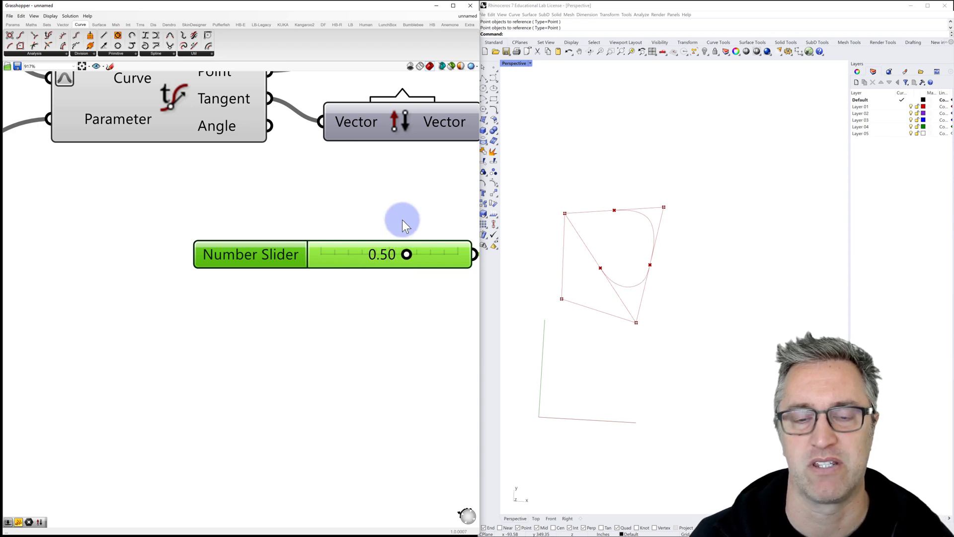
{"action": "scroll", "coordinate": [402, 220], "scroll_direction": "down", "scroll_amount": 4}
{"action": "right_click_drag", "start_coordinate": [377, 228], "coordinate": [320, 251]}
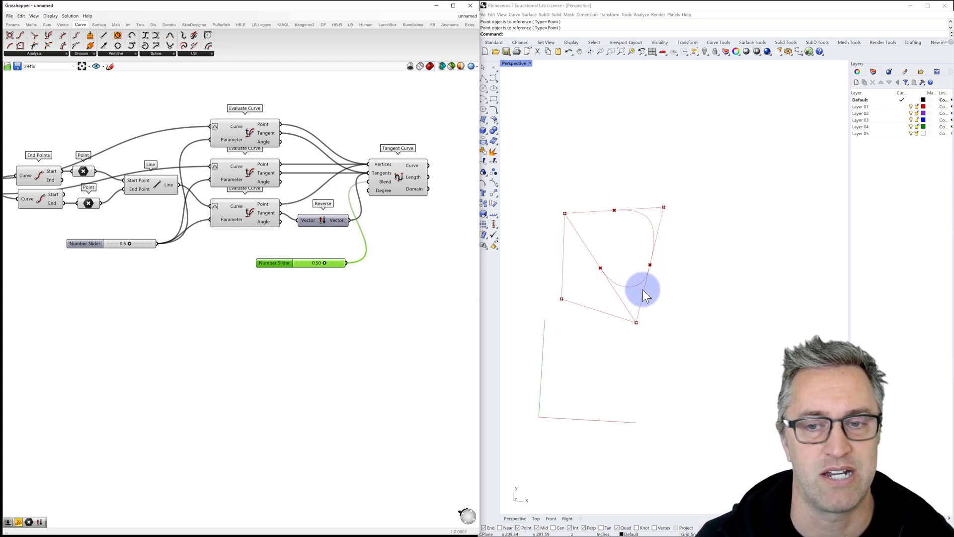
{"action": "scroll", "coordinate": [350, 250], "scroll_direction": "down", "scroll_amount": 3}
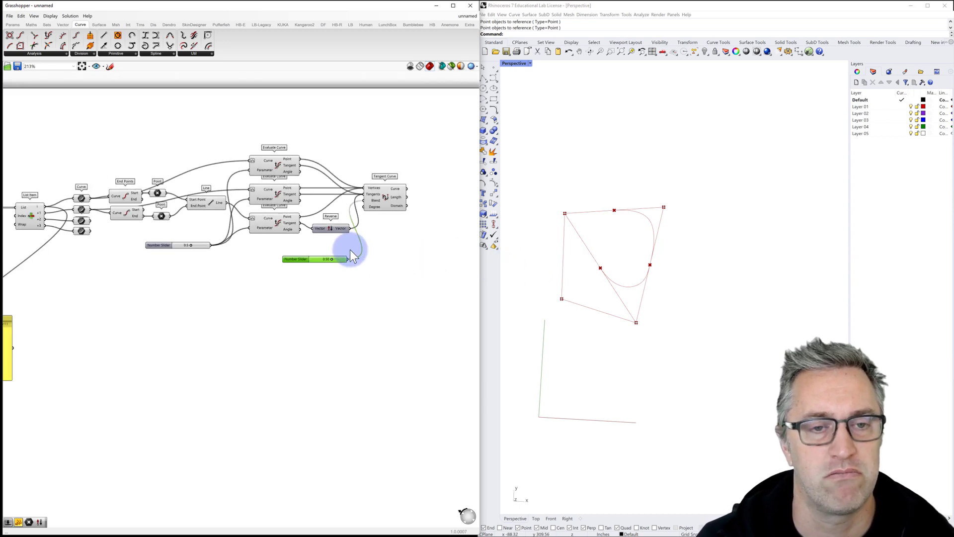
{"action": "right_click_drag", "start_coordinate": [350, 249], "coordinate": [372, 221]}
{"action": "scroll", "coordinate": [356, 232], "scroll_direction": "down", "scroll_amount": 2}
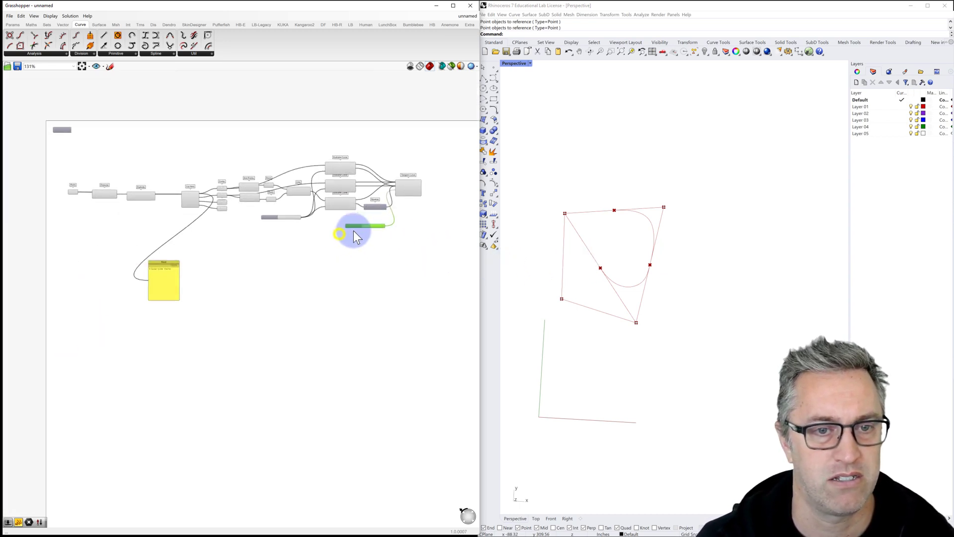